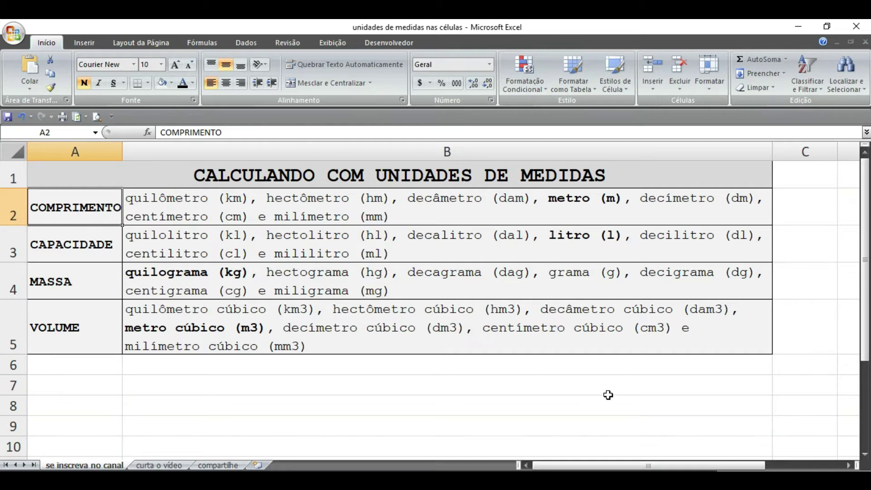
Review the unit-of-measure categories in cells A2–A5, ending on VOLUME.
left_click(70, 211)
left_click(73, 242)
left_click(75, 280)
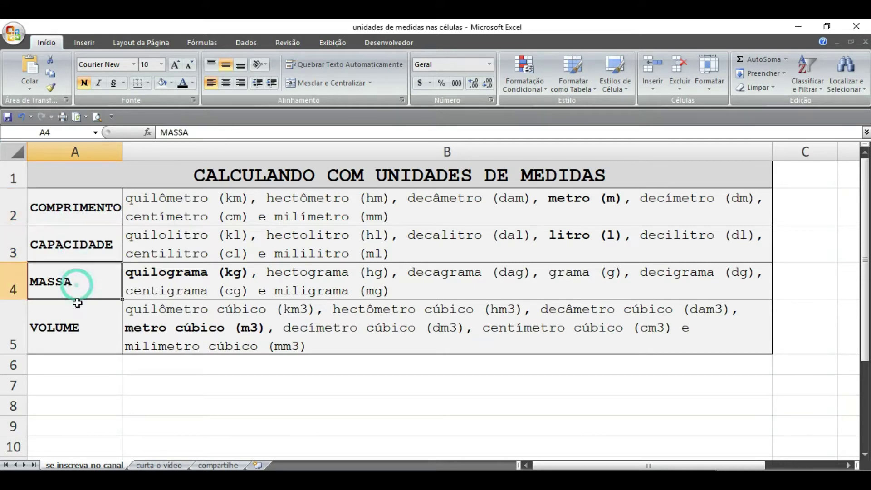
left_click(78, 329)
left_click(77, 214)
left_click(79, 243)
left_click(86, 281)
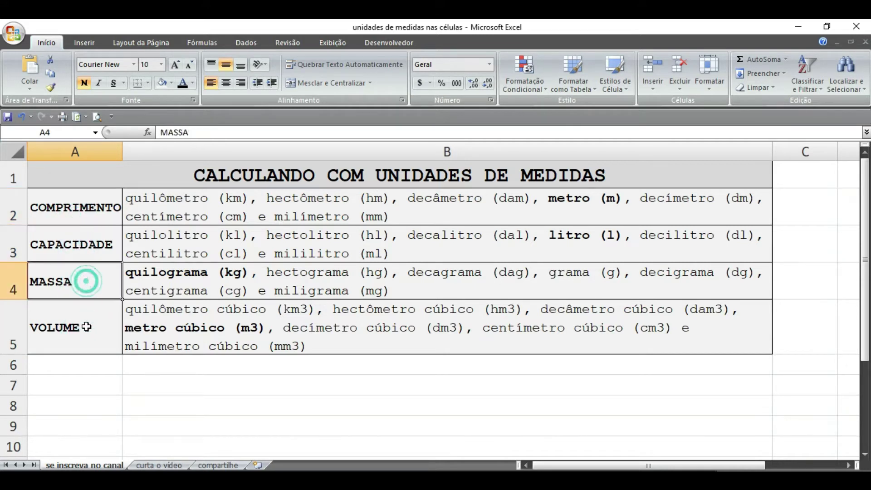
left_click(86, 326)
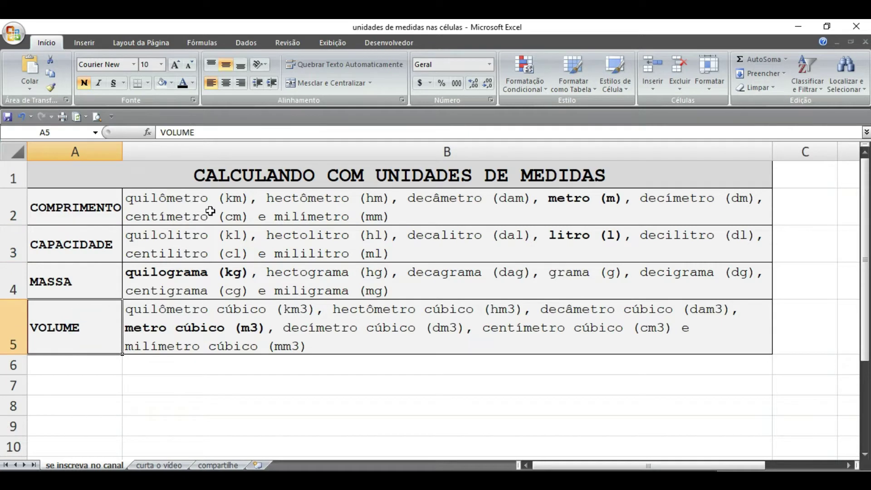
Review the length, capacity, mass and volume units in B2–B5, then move to the 'curta o vídeo' sheet.
left_click(233, 206)
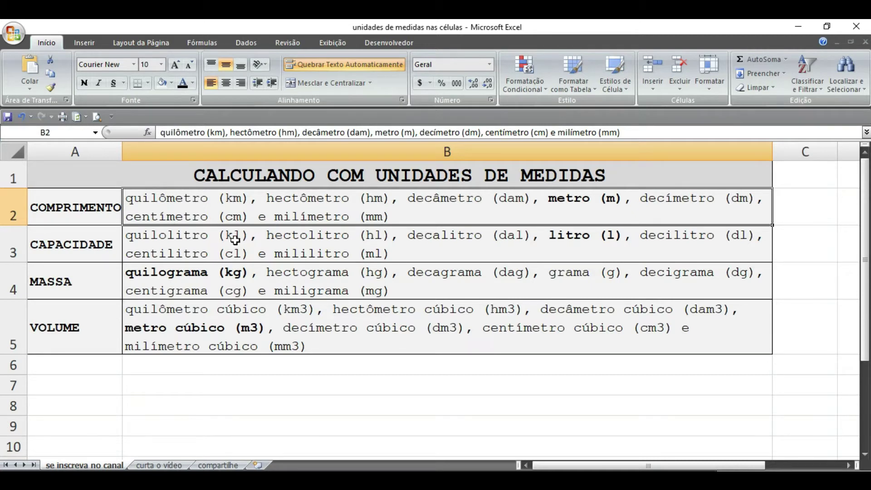
left_click(609, 238)
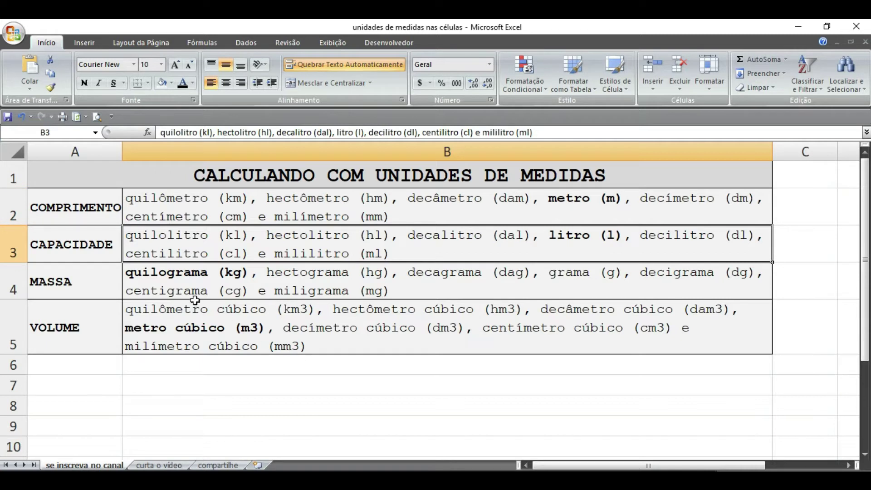
left_click(216, 274)
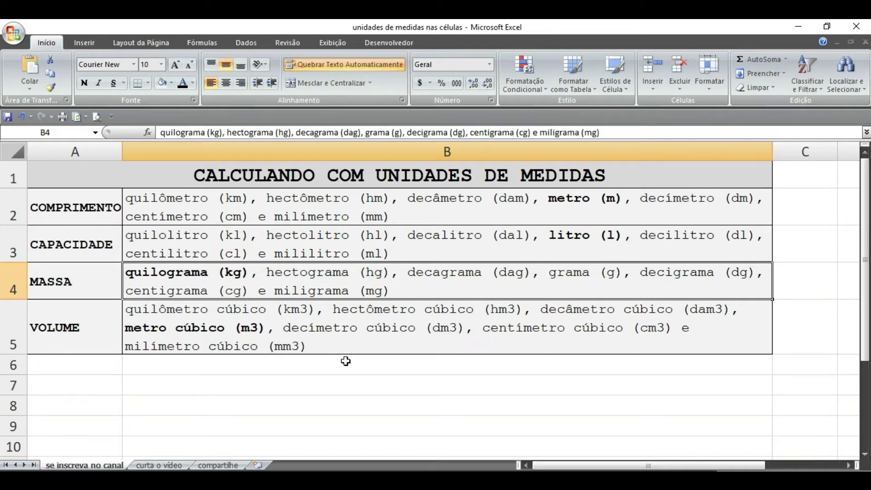
left_click(252, 337)
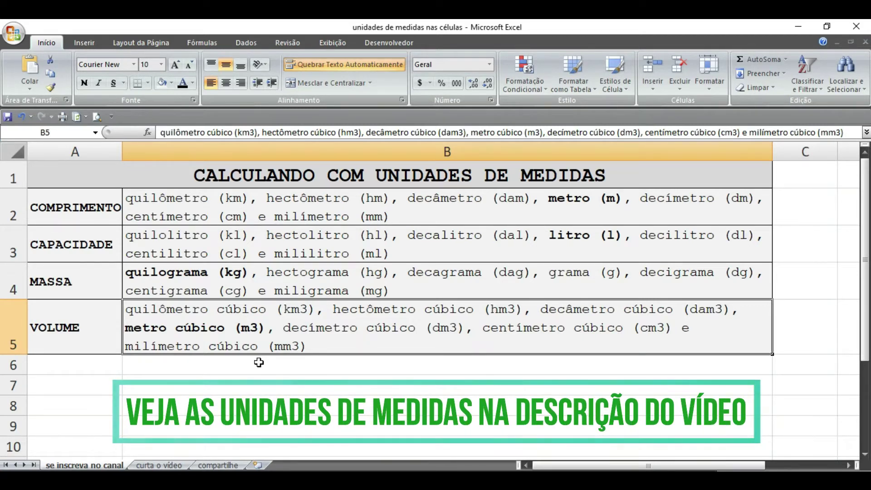
key("ctrl+Page_Down")
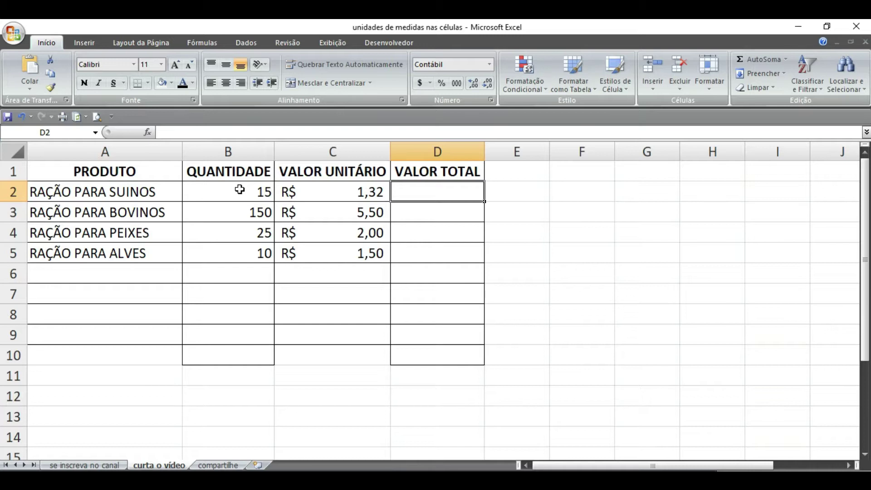
Enter =B2*C2 in D2 to multiply quantity by unit price, giving R$ 19,80.
left_click(245, 171)
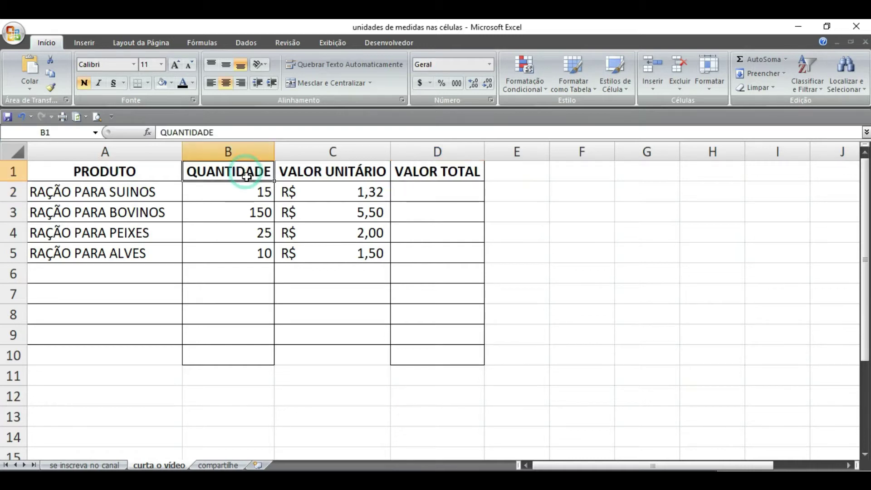
left_click(329, 172)
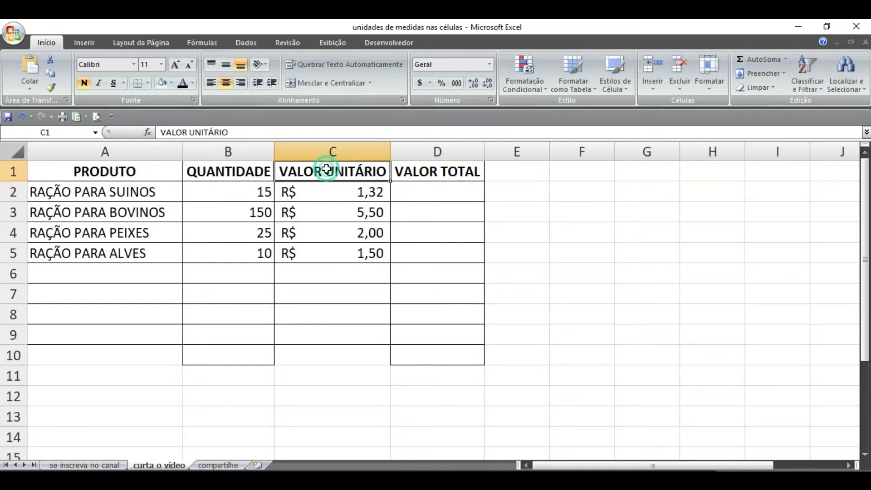
left_click(438, 174)
left_click(437, 194)
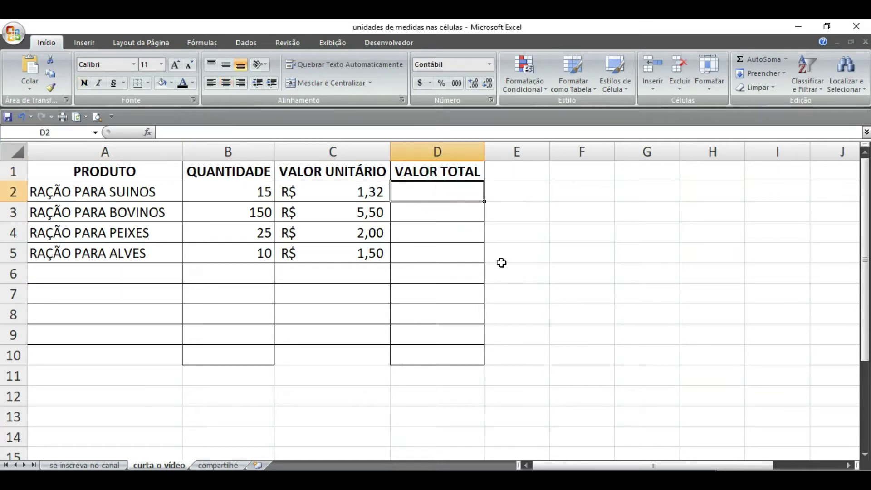
type("=")
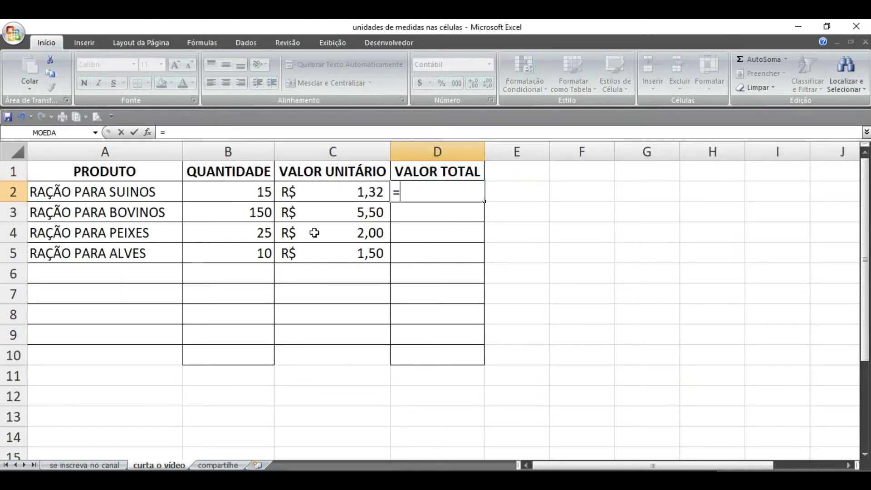
left_click(245, 192)
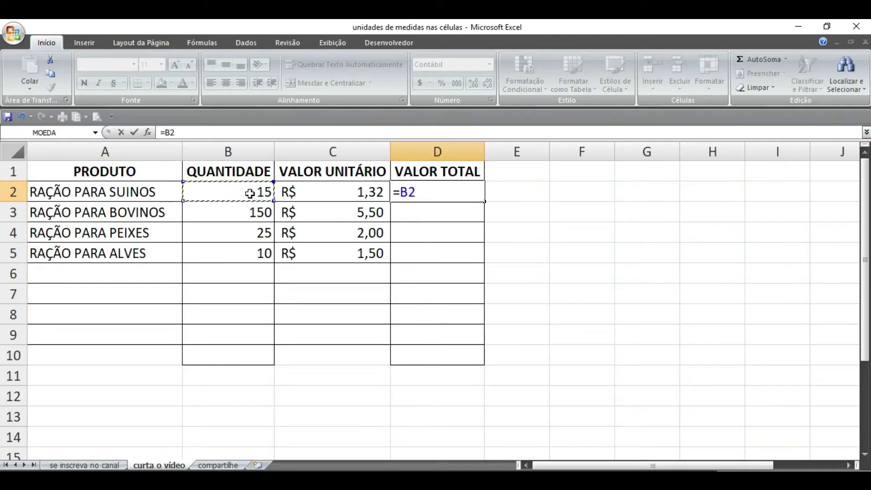
type("*")
left_click(369, 188)
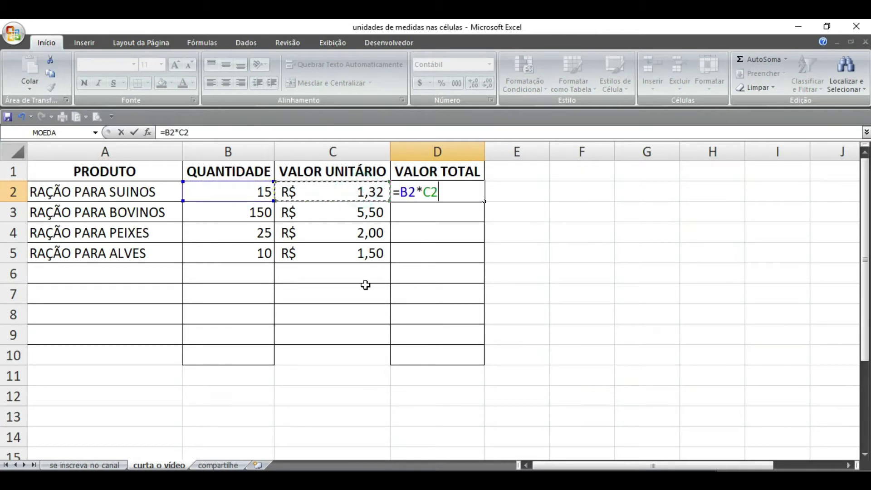
key("Return")
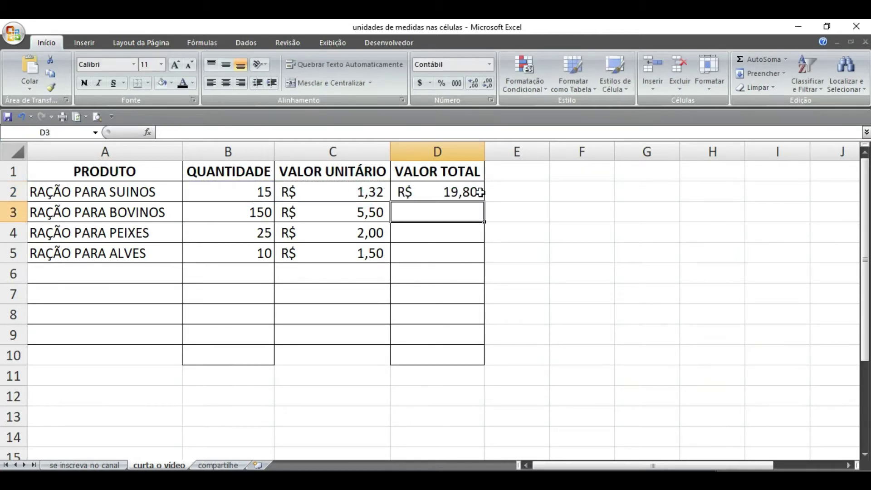
Copy the D2 formula down through D9 and insert a SOMA(D2:D9) in D10.
left_click(479, 192)
left_click_drag(485, 203, 475, 342)
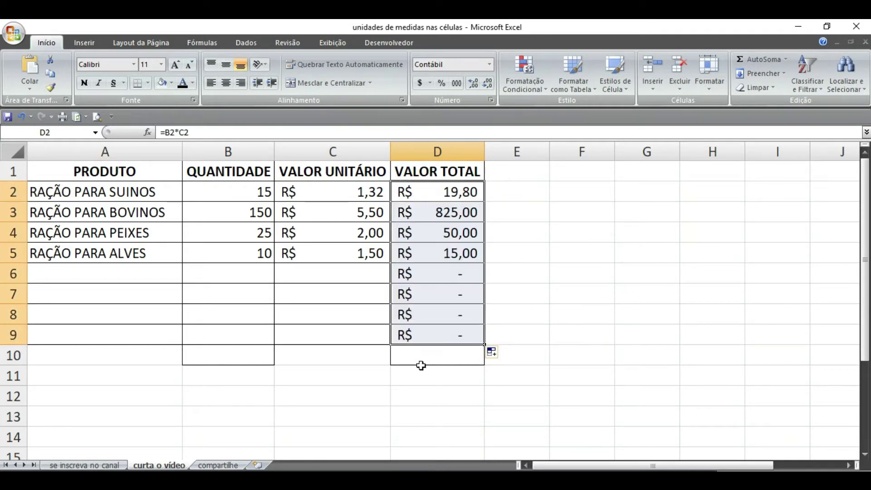
left_click(435, 360)
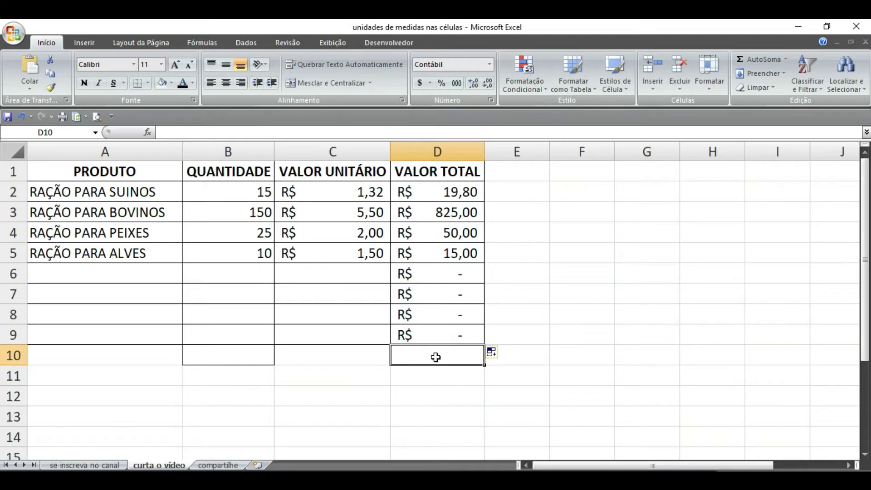
left_click(770, 58)
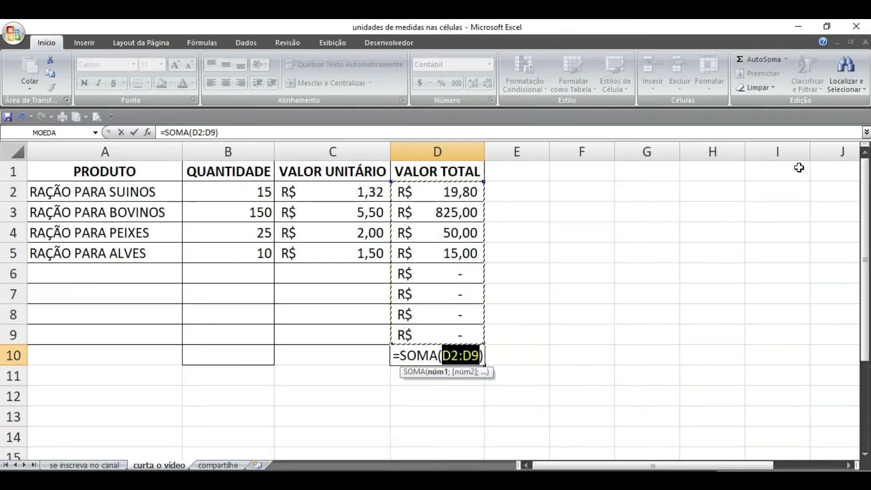
Commit the R$ 909,80 grand total in D10 and AutoSum the quantities in B10 to 200.
key("Return")
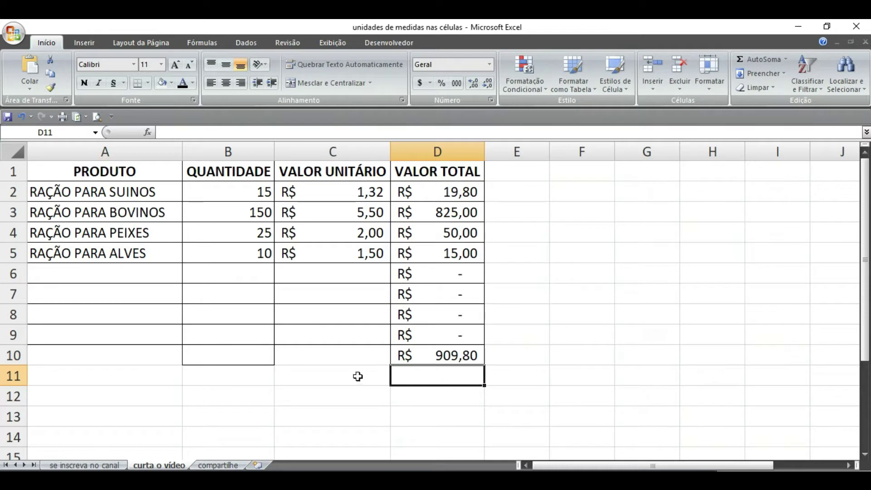
left_click(224, 355)
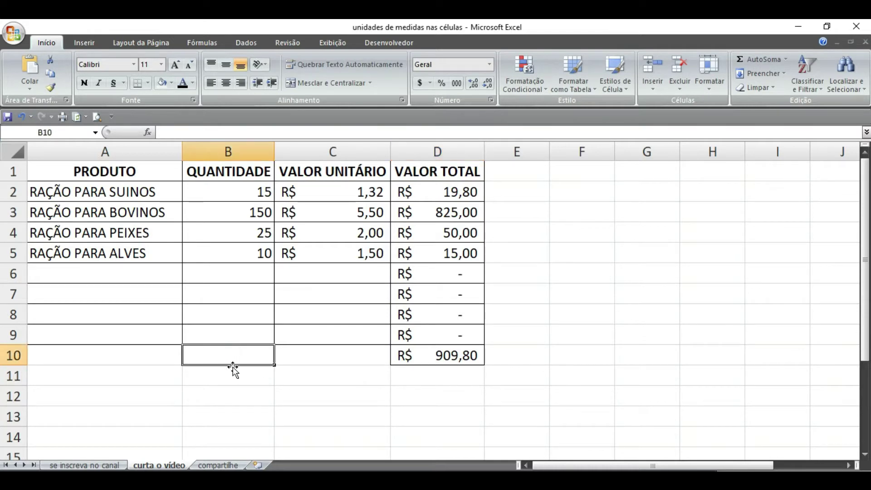
left_click(764, 61)
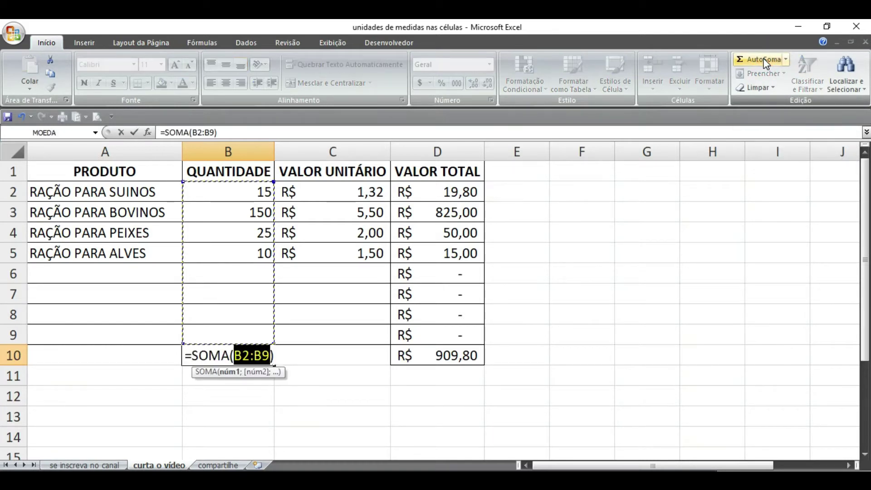
key("Return")
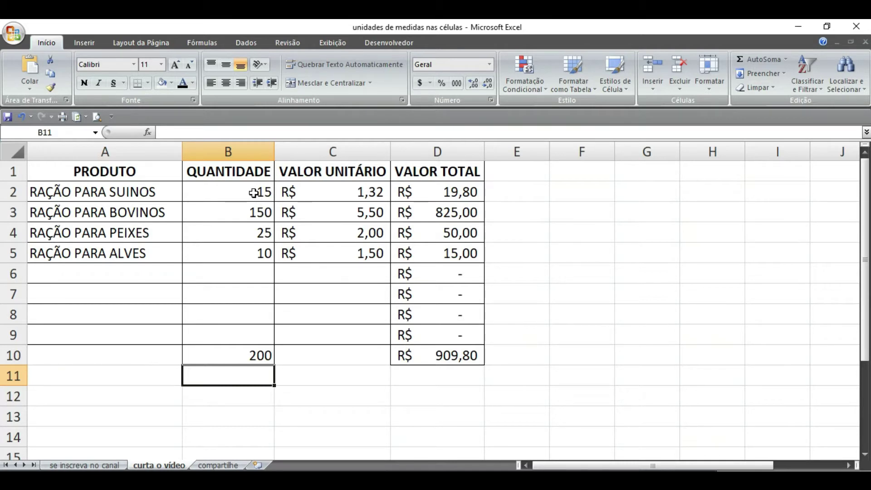
left_click(109, 192)
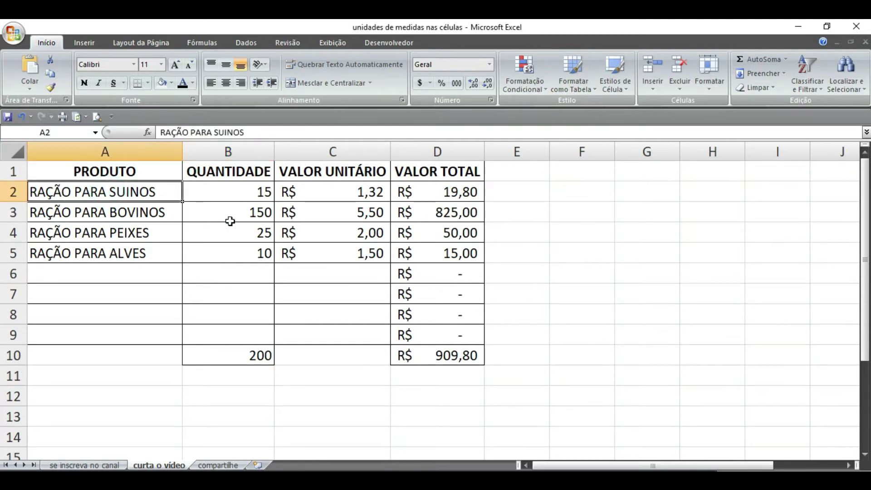
Enter a test value '15 kg' in empty cell F1.
left_click(254, 194)
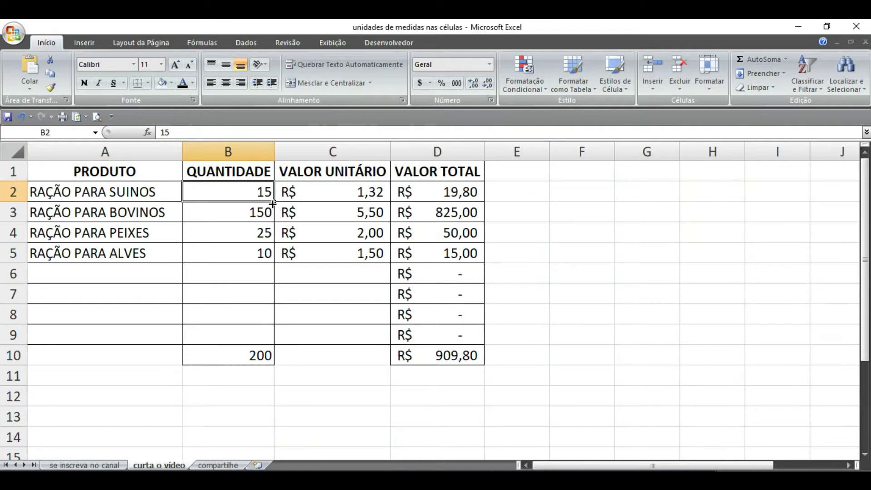
left_click(578, 171)
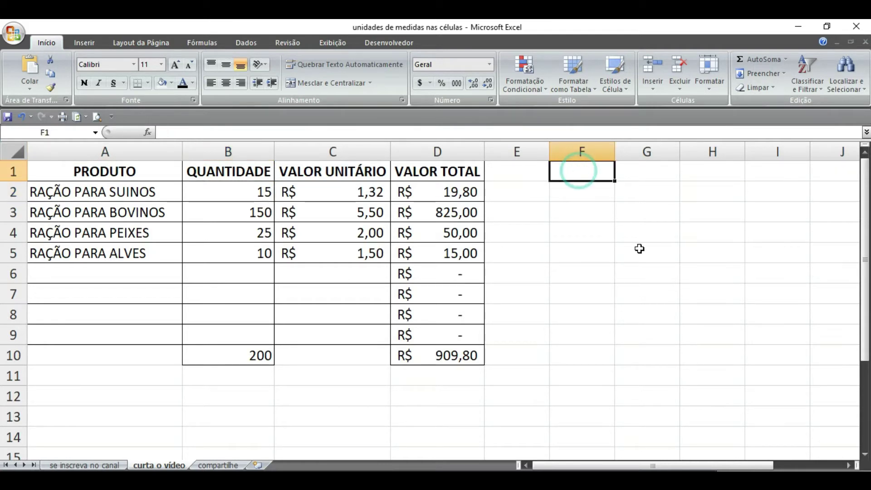
type("15 ")
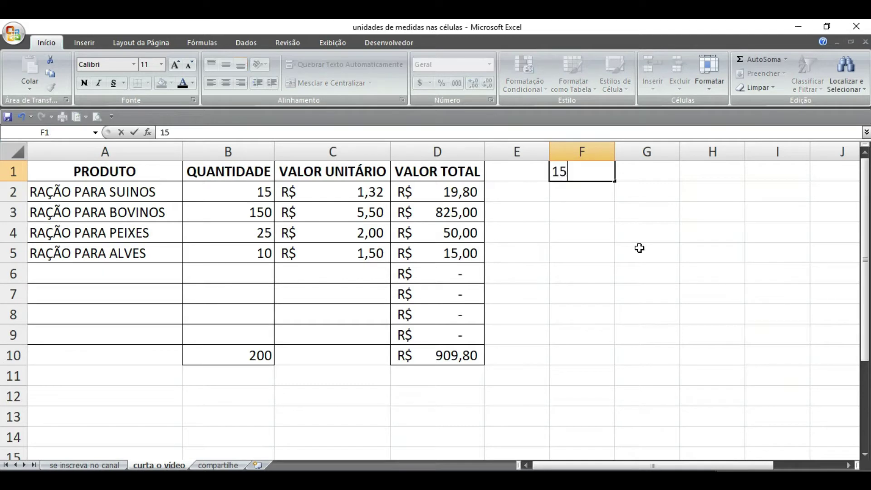
type("k")
type("g")
key("Return")
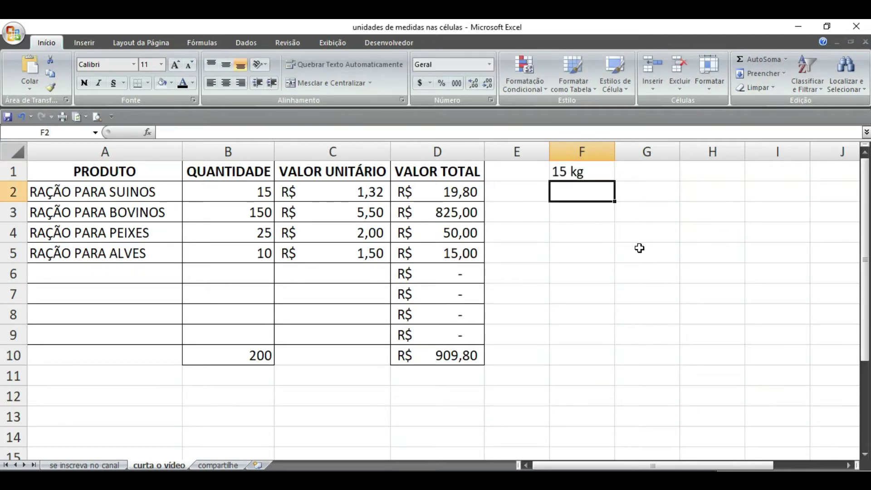
Change B2 to '15 KG' and check that D2 now shows #VALOR!
left_click(249, 188)
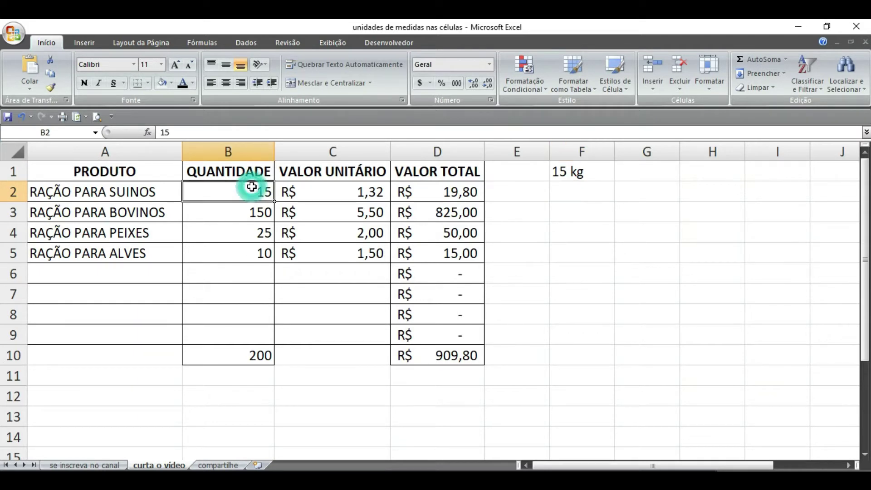
left_click(170, 132)
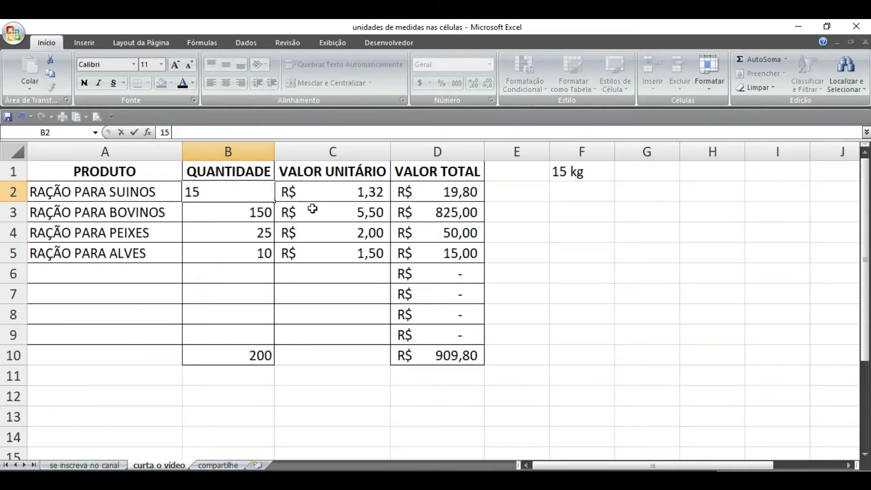
type(" KG")
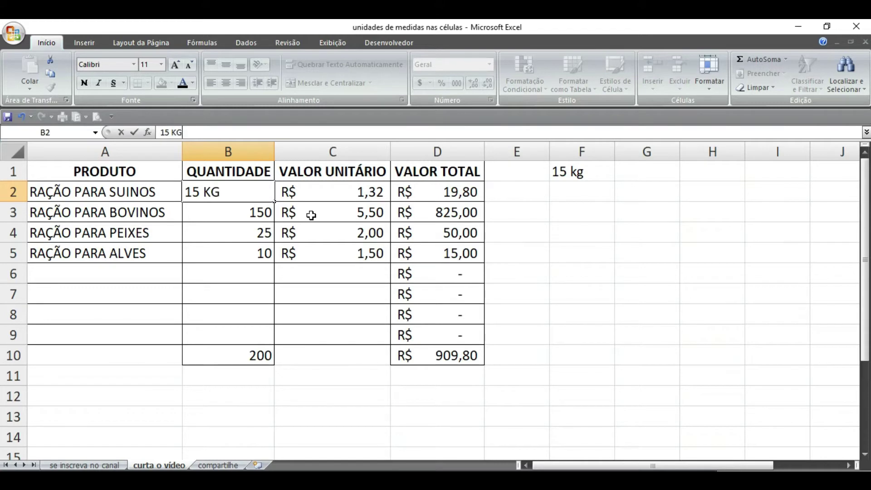
key("Return")
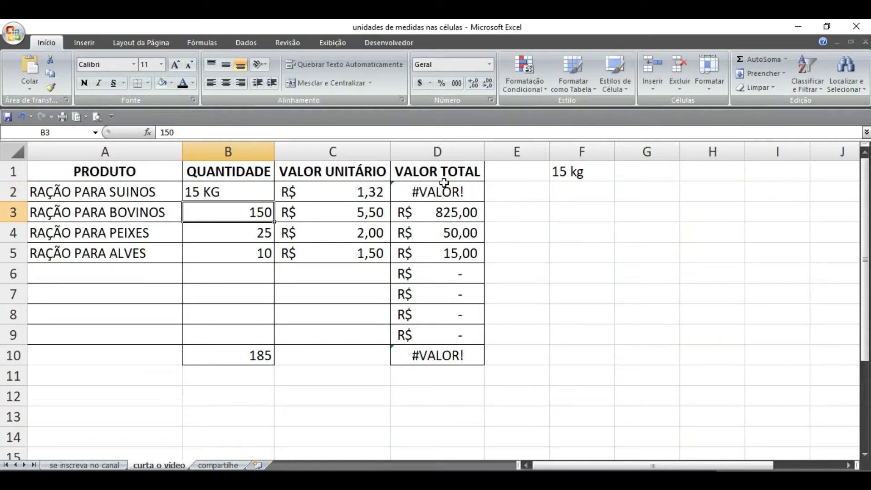
left_click(446, 195)
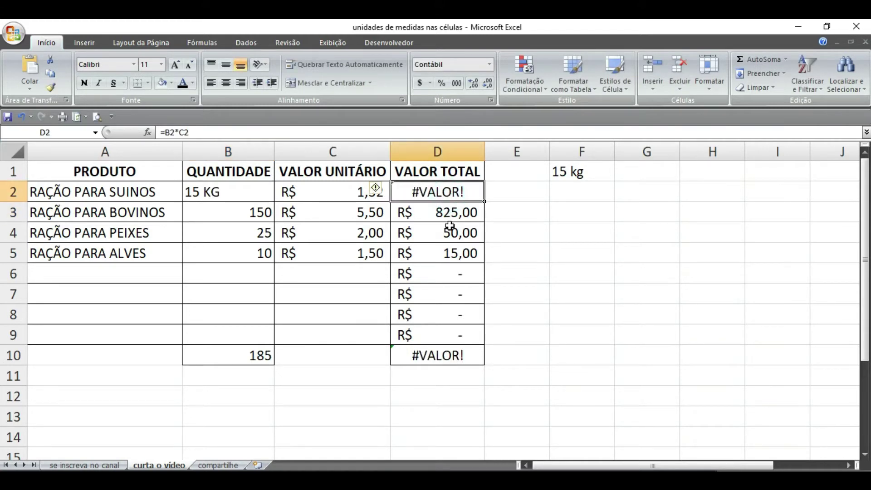
Inspect the #VALOR! error options on D2, then change B3 to '150 KG'.
left_click(387, 189)
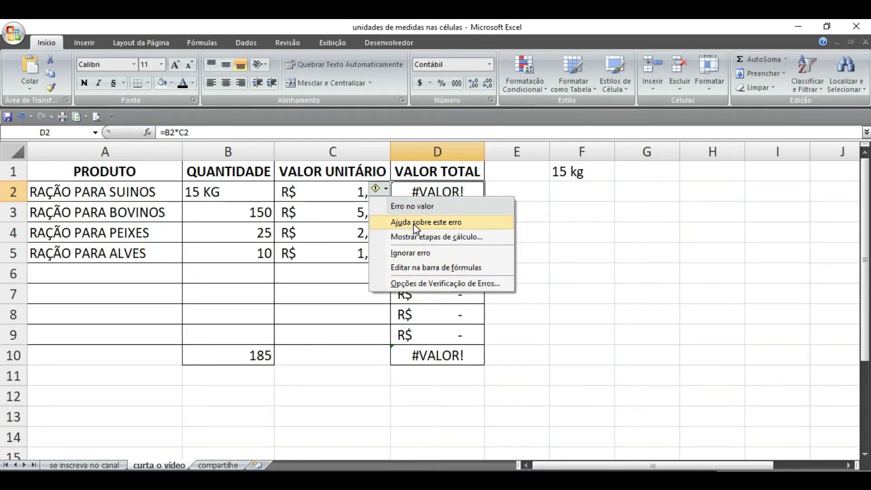
left_click(562, 228)
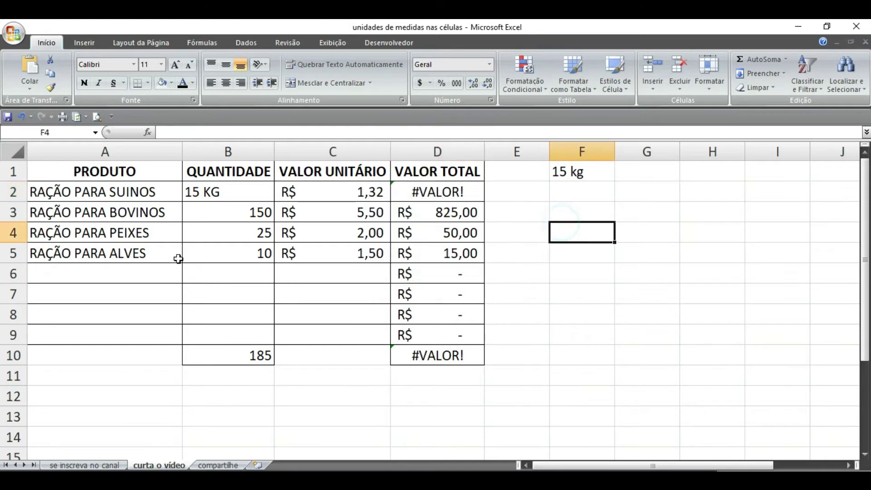
left_click(259, 213)
left_click(187, 133)
left_click(187, 133)
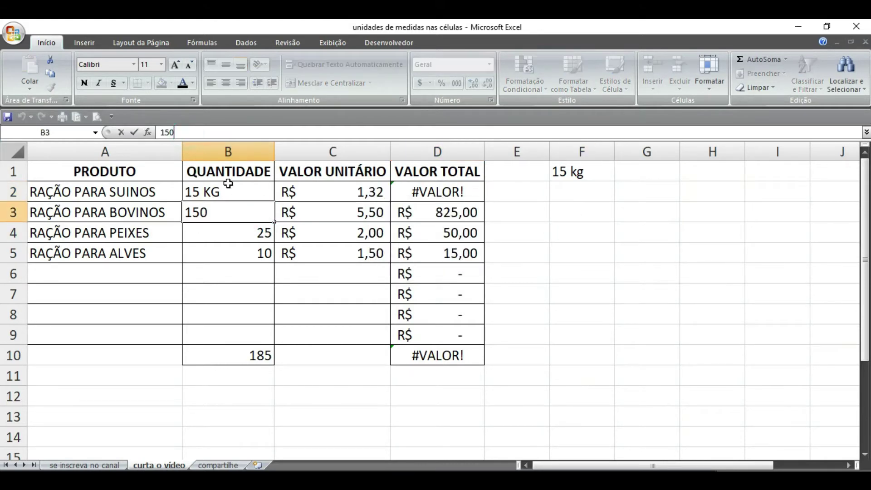
type(" KG")
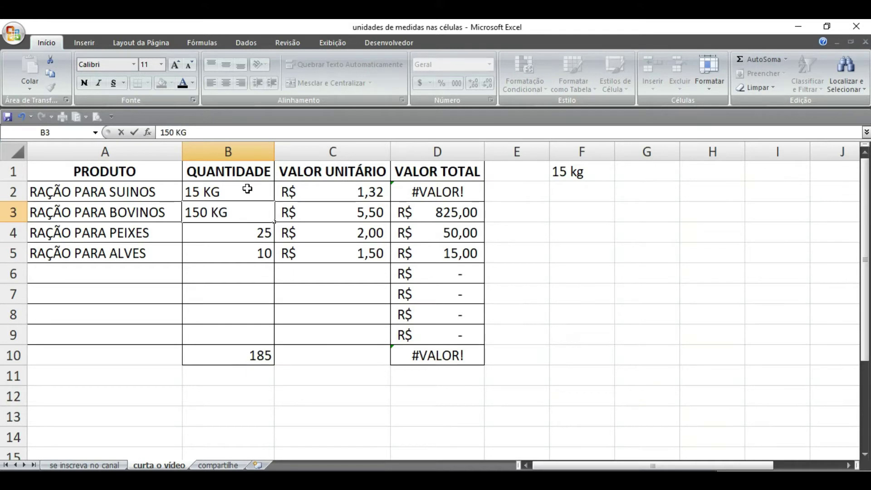
key("Return")
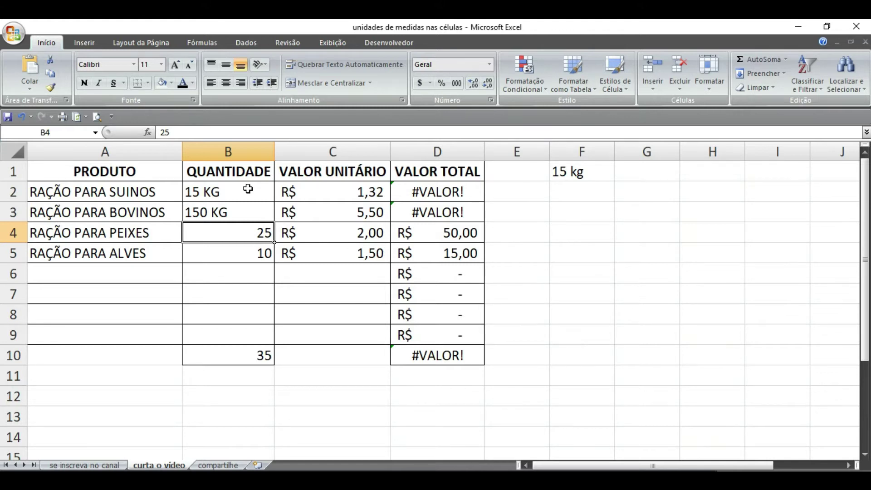
Strip the KG suffix from B2 and B3, restoring the plain numbers 15 and 150.
double_click(248, 189)
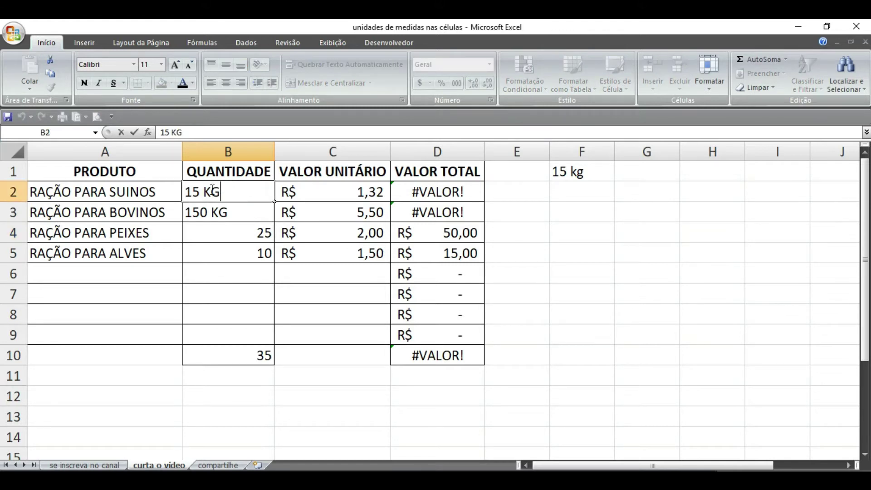
left_click_drag(200, 192, 246, 191)
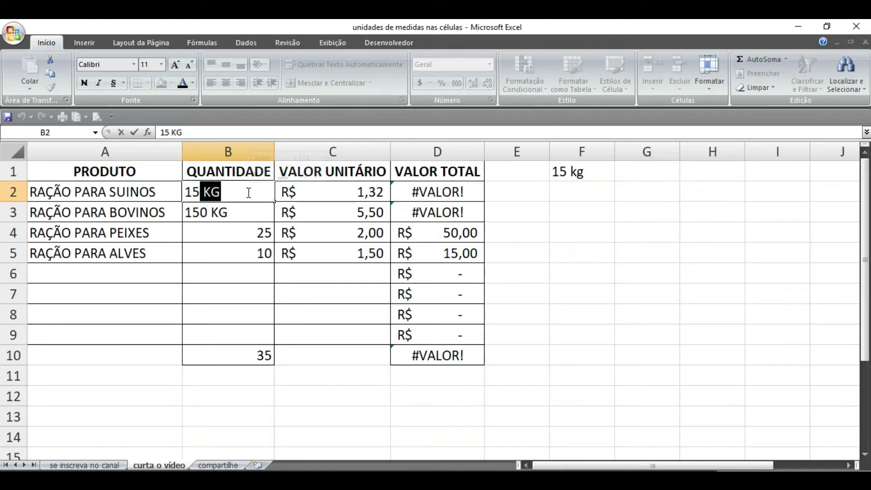
key("BackSpace")
key("Return")
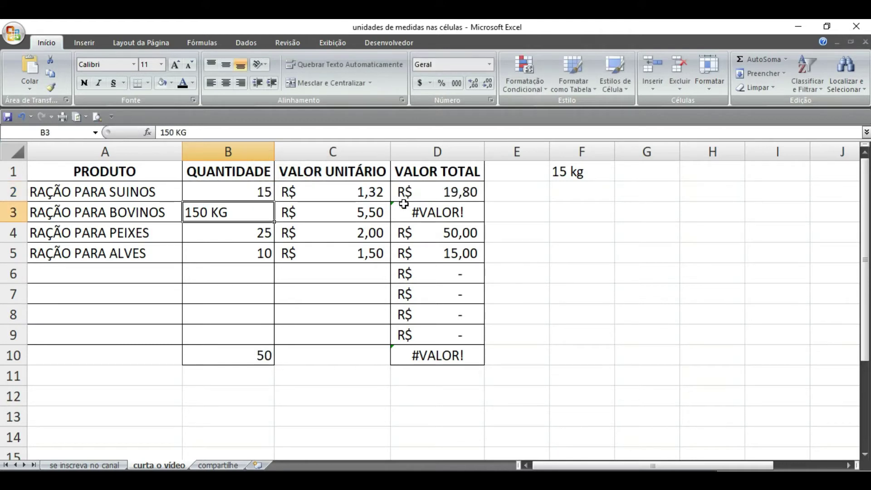
left_click(461, 194)
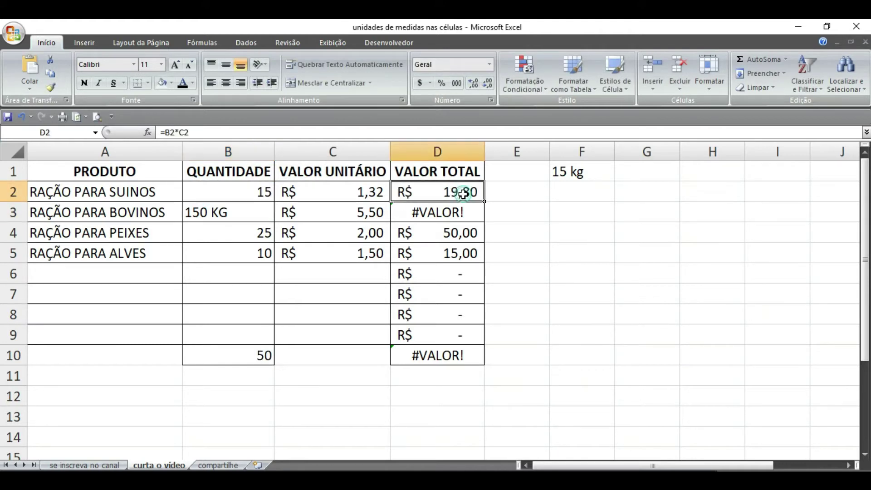
double_click(208, 212)
key("Delete")
key("Delete")
key("Delete")
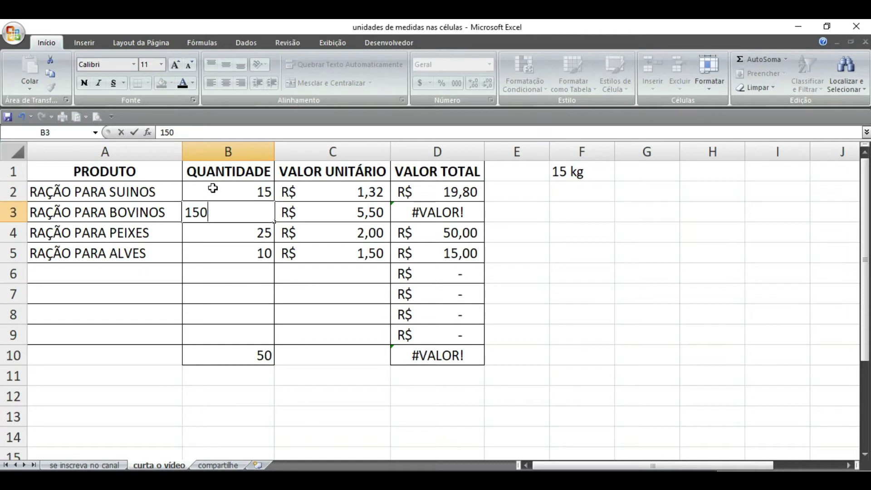
key("Return")
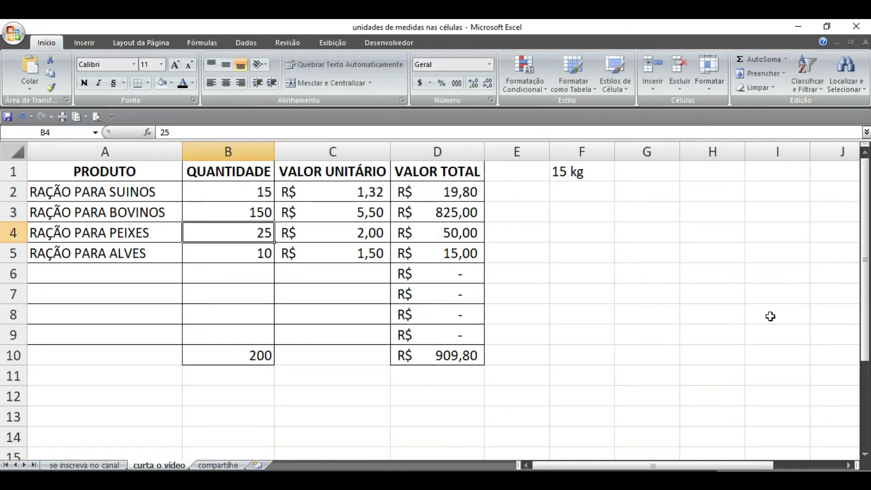
Select the quantity range B2:B9.
left_click(239, 192)
left_click_drag(239, 193, 248, 328)
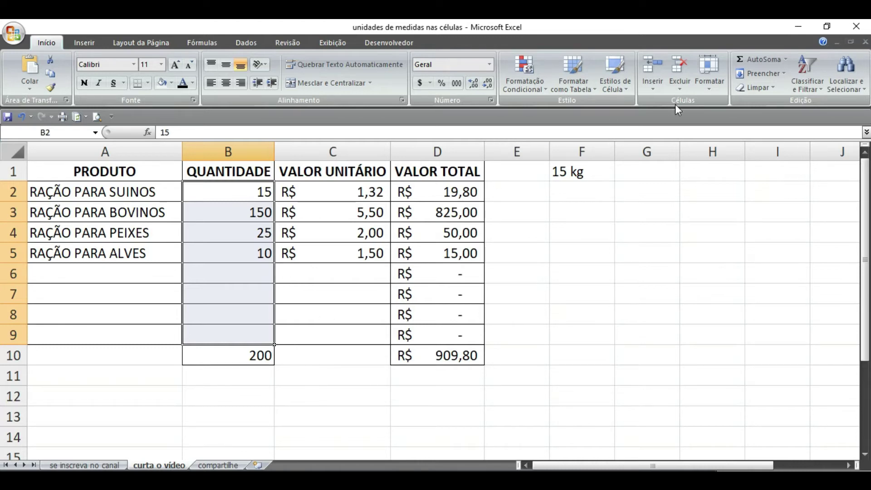
left_click(710, 88)
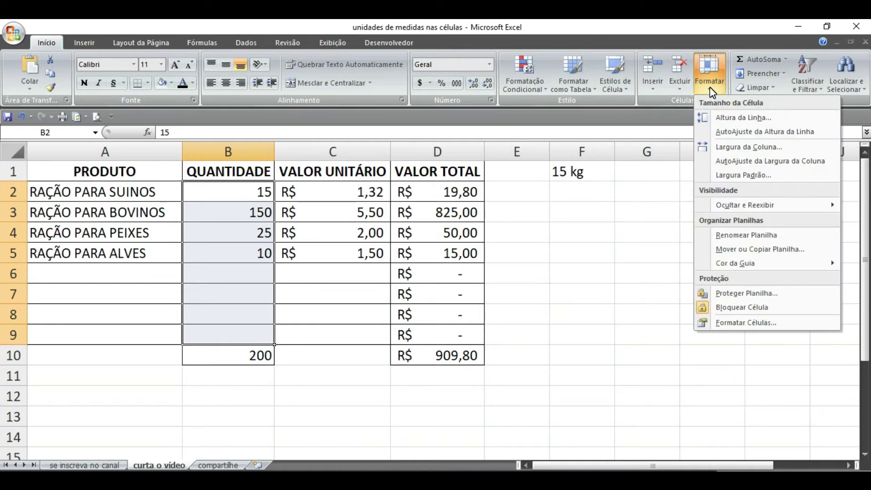
In Format Cells, browse the Número categories and choose Personalizado.
left_click(731, 323)
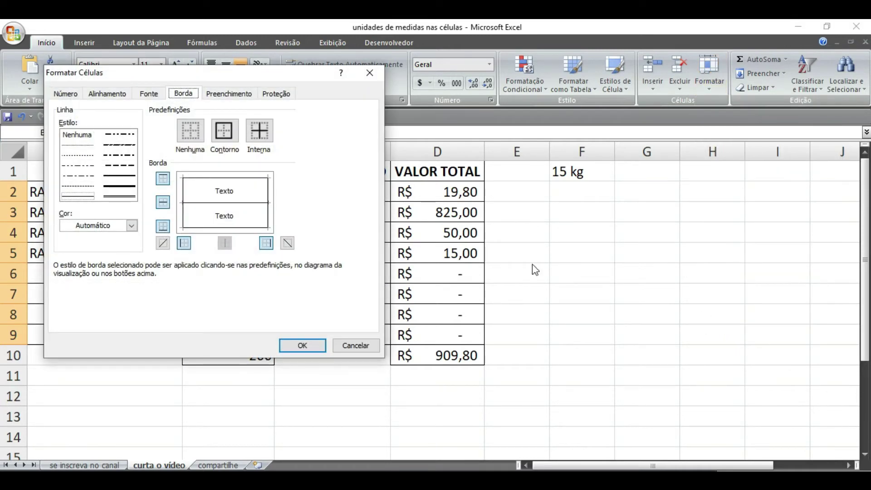
left_click(65, 94)
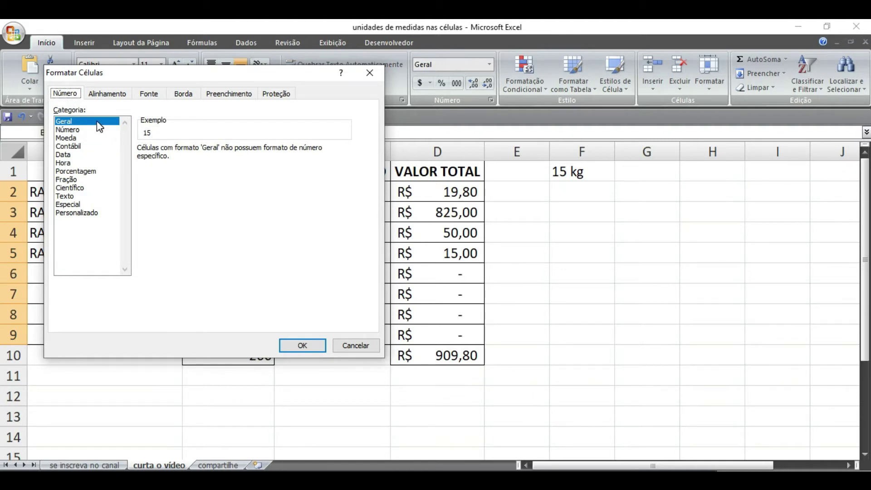
left_click(80, 130)
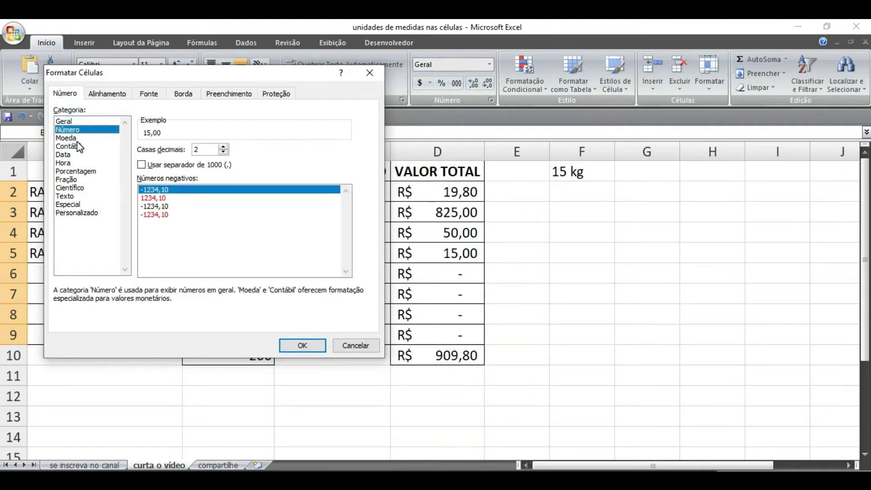
left_click(77, 138)
left_click(80, 146)
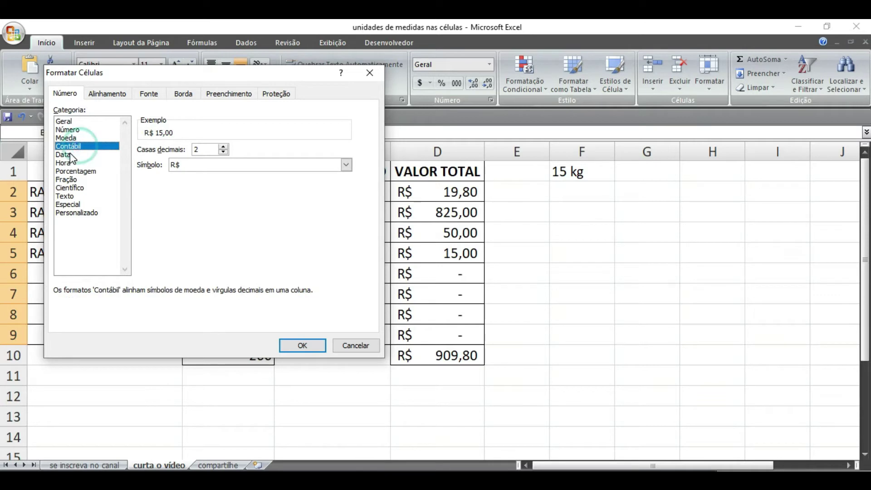
left_click(72, 154)
left_click(72, 172)
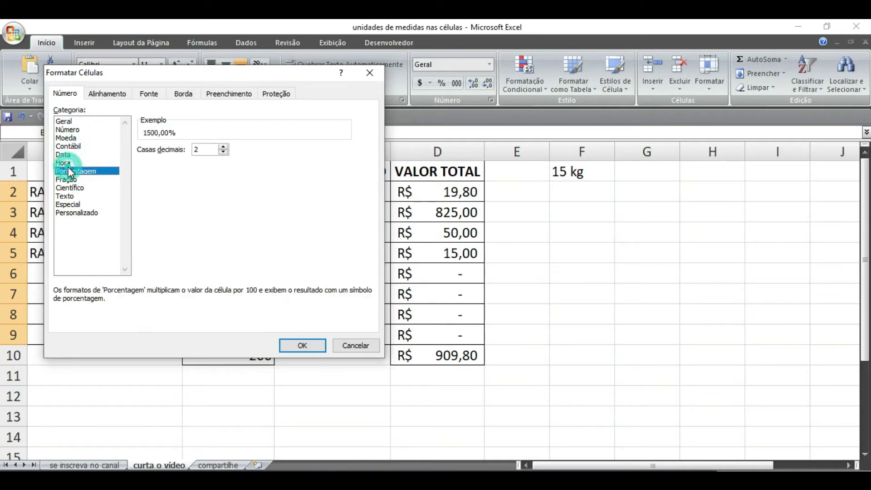
left_click(72, 181)
left_click(75, 187)
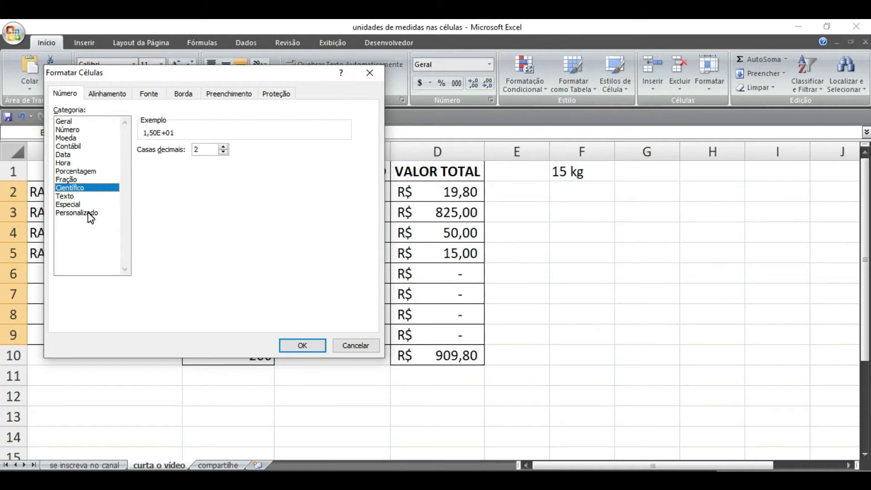
left_click(99, 213)
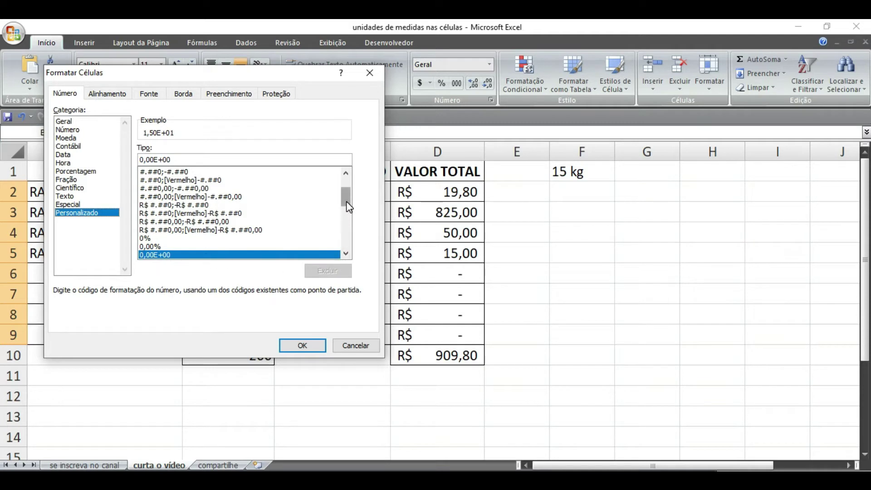
Apply the custom format Geral "KG" so quantities display as 15 KG, 150 KG, etc.
left_click_drag(347, 200, 346, 182)
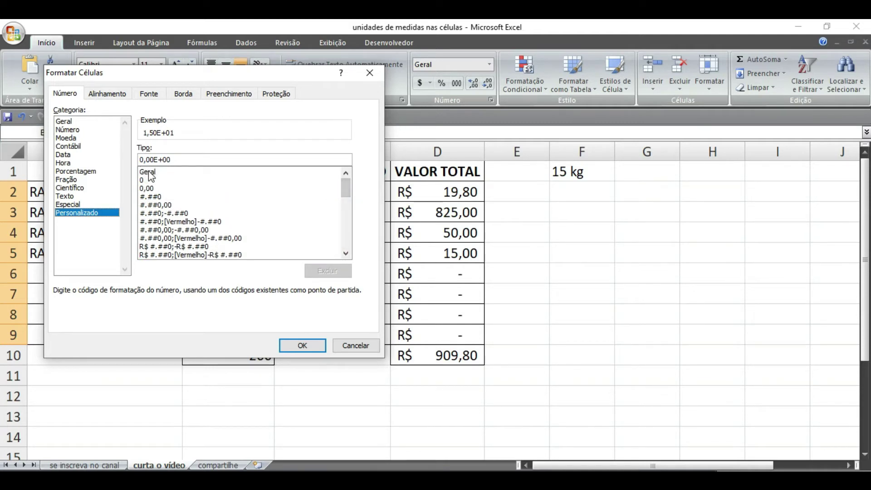
left_click(149, 172)
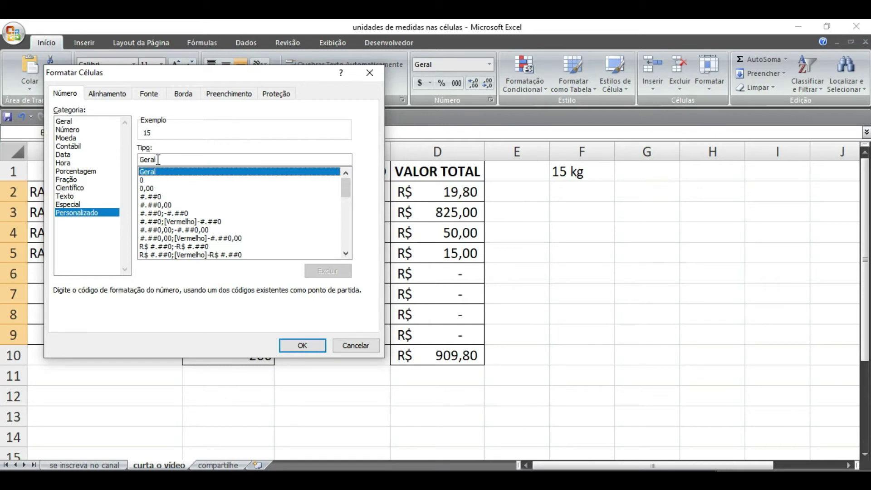
left_click(152, 149)
left_click(160, 160)
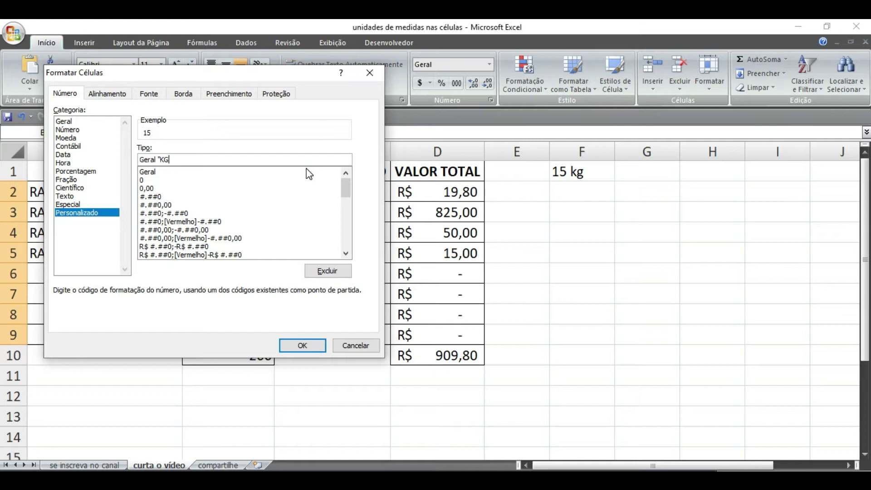
type("\"")
left_click(302, 347)
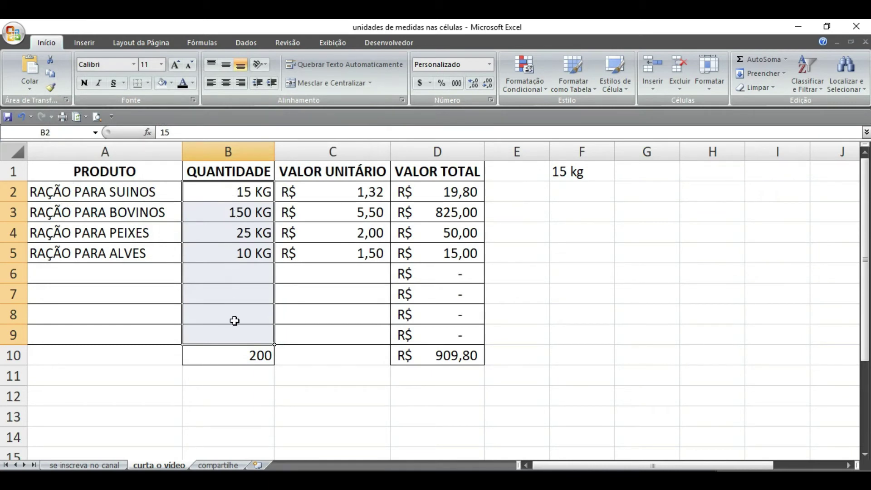
Check that the quantity cells B2–B6 still store plain numbers.
left_click(265, 196)
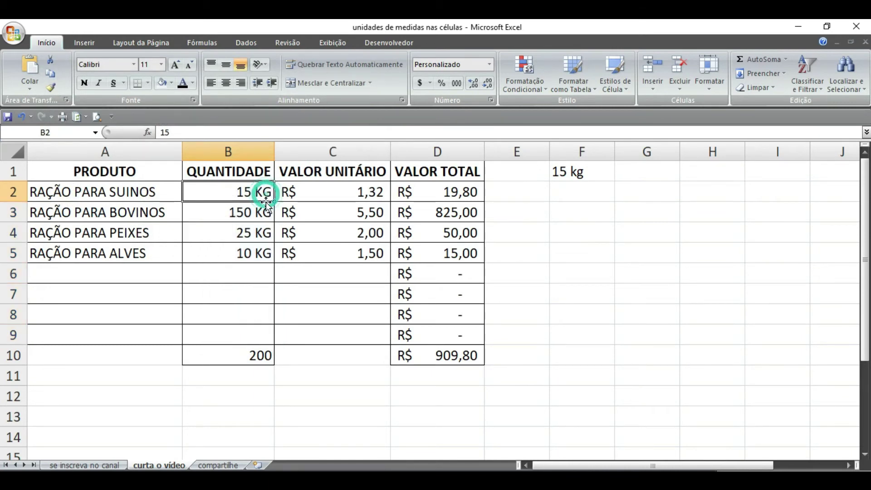
left_click(266, 212)
left_click(266, 232)
left_click(265, 254)
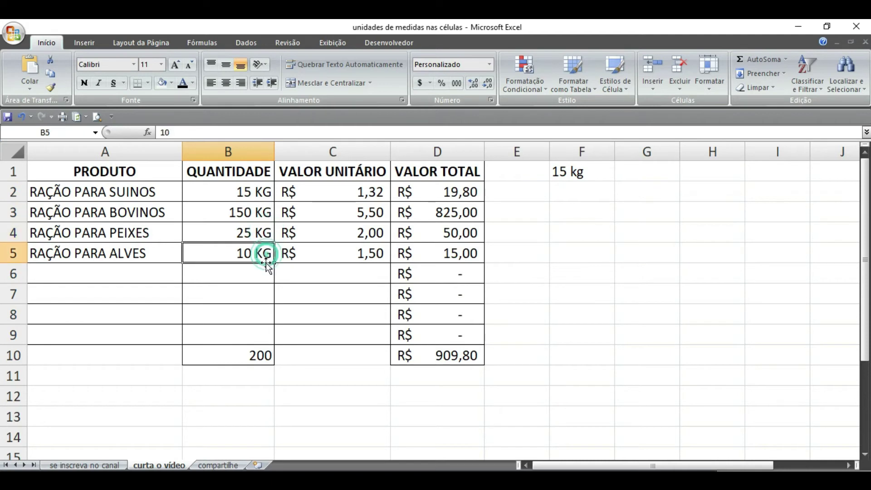
left_click(259, 274)
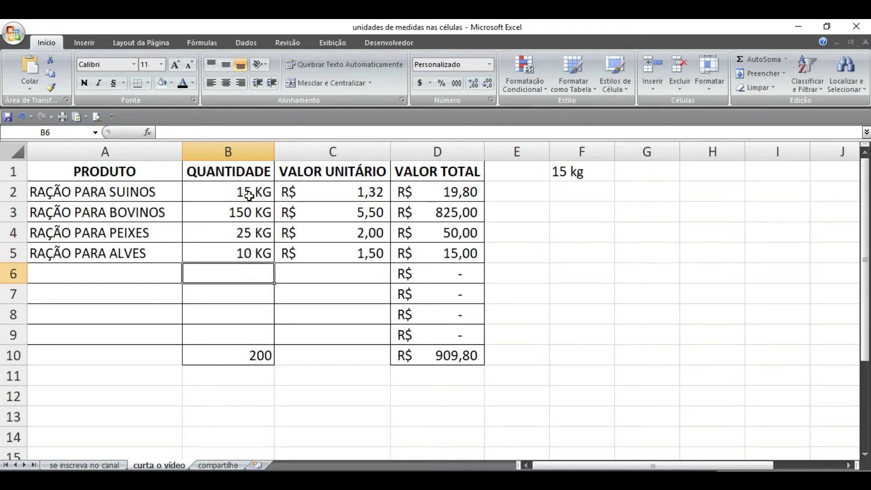
Set SUINOS quantity to 20 and ALVES to 80, then inspect the B10 SOMA total of 275.
left_click(249, 196)
type("20")
key("Return")
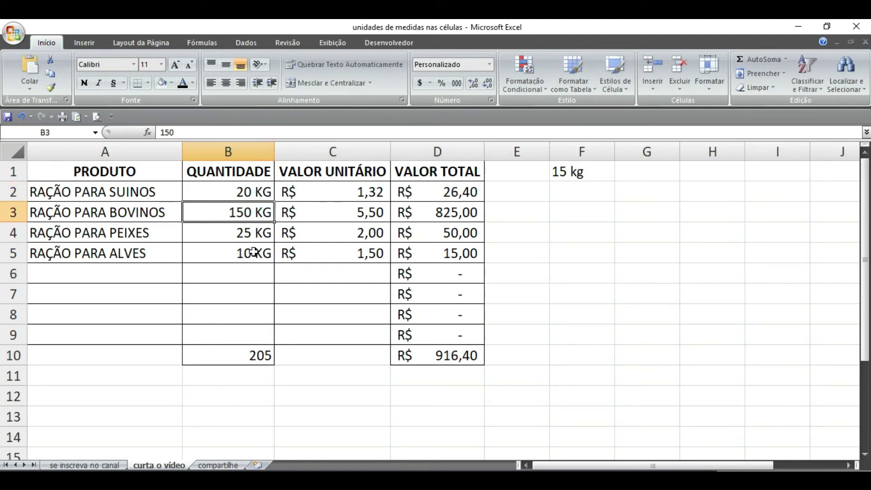
left_click(254, 253)
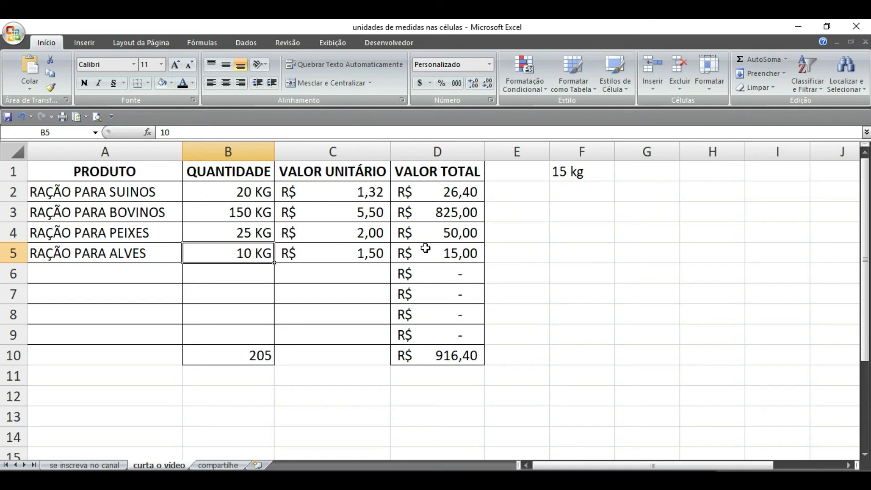
type("80")
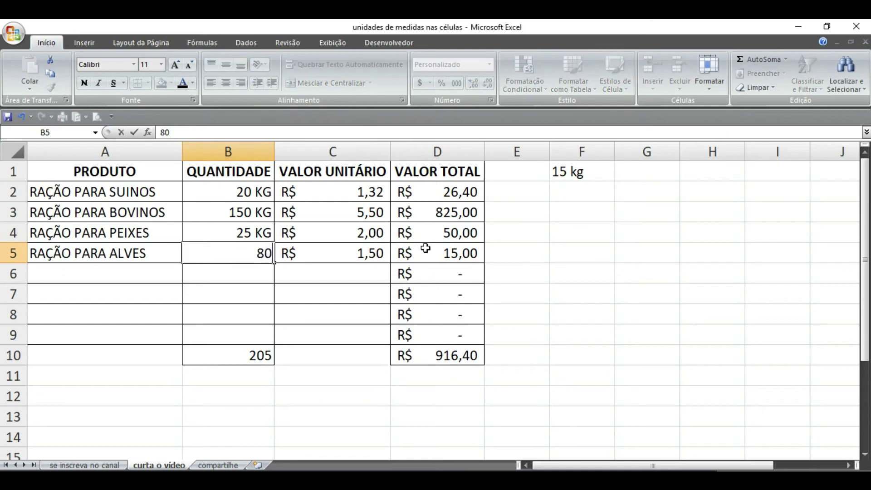
key("Return")
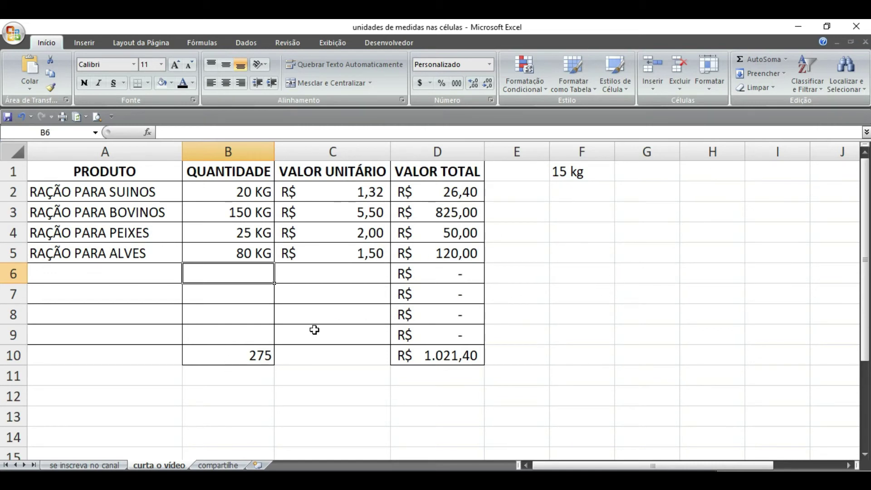
left_click(244, 358)
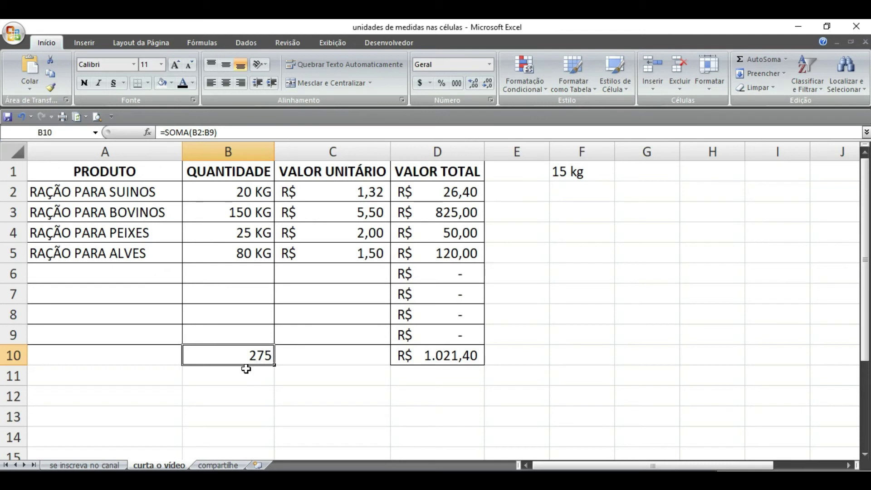
Enter the label 'TOTAL= 275' in cell F5 beside the table.
left_click(585, 246)
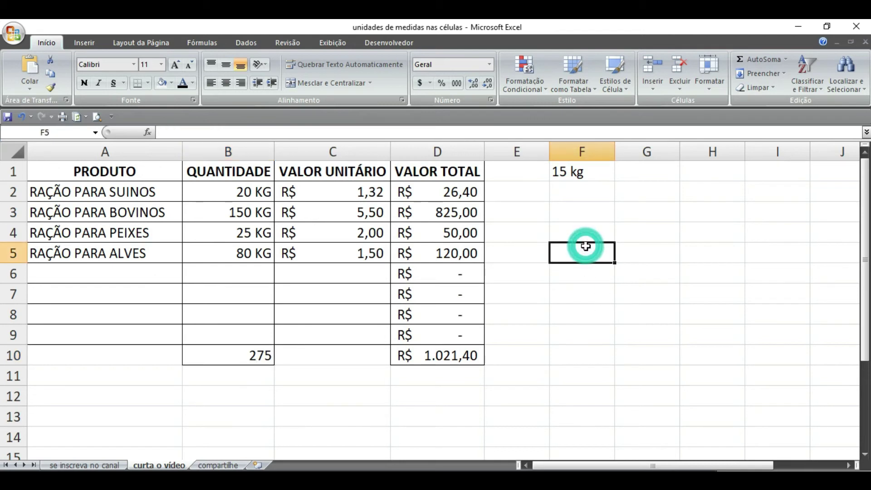
type("TOTAL ")
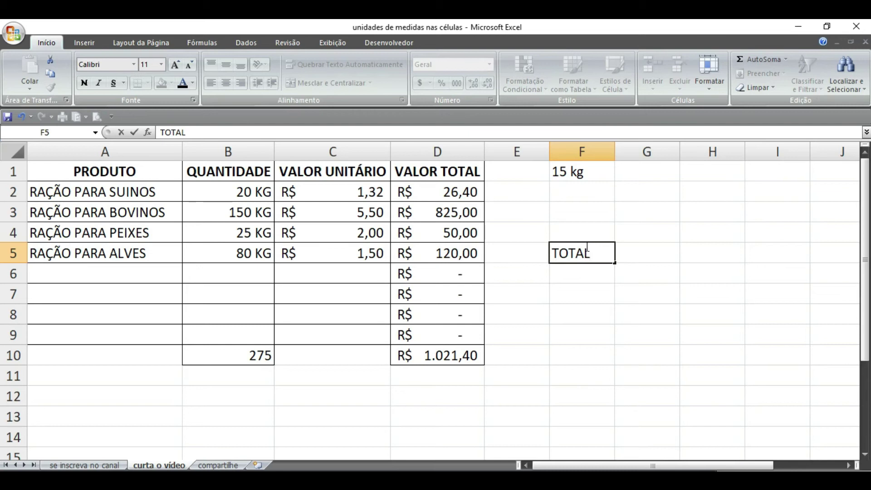
type("= 275")
key("Return")
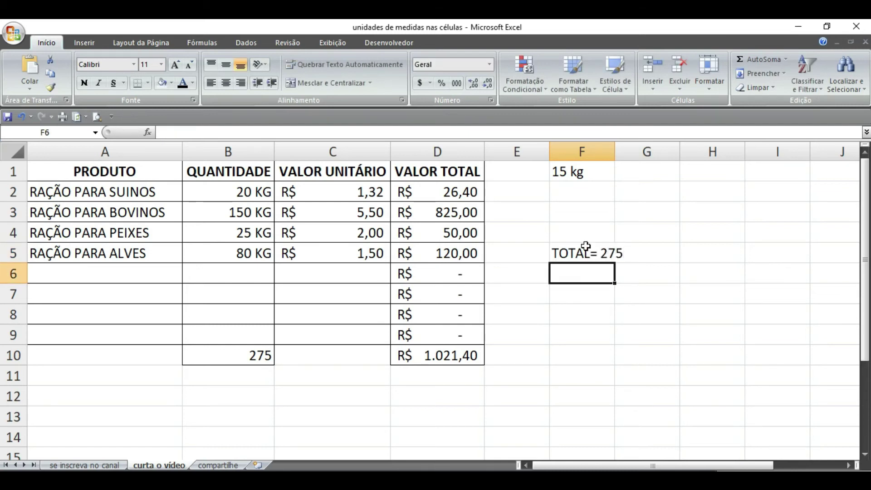
left_click(245, 355)
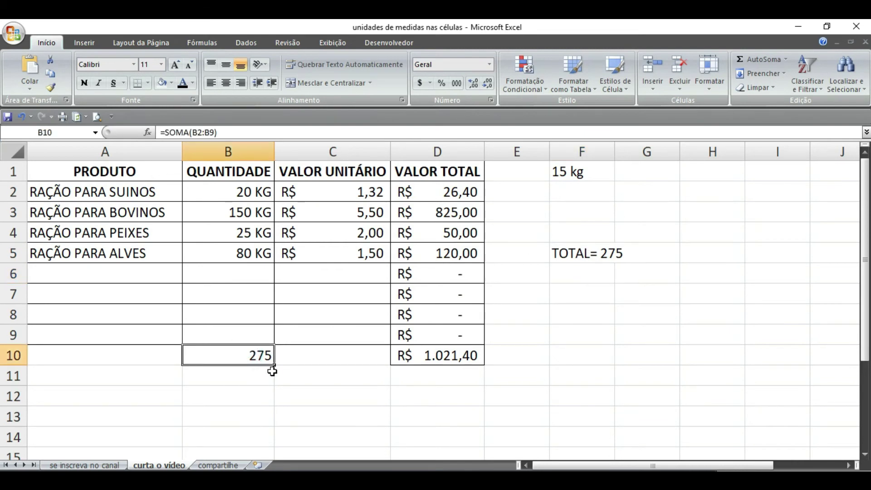
Apply the custom format "TOTAL=" General to B10 so its 275 sum reads TOTAL= 275.
left_click(709, 75)
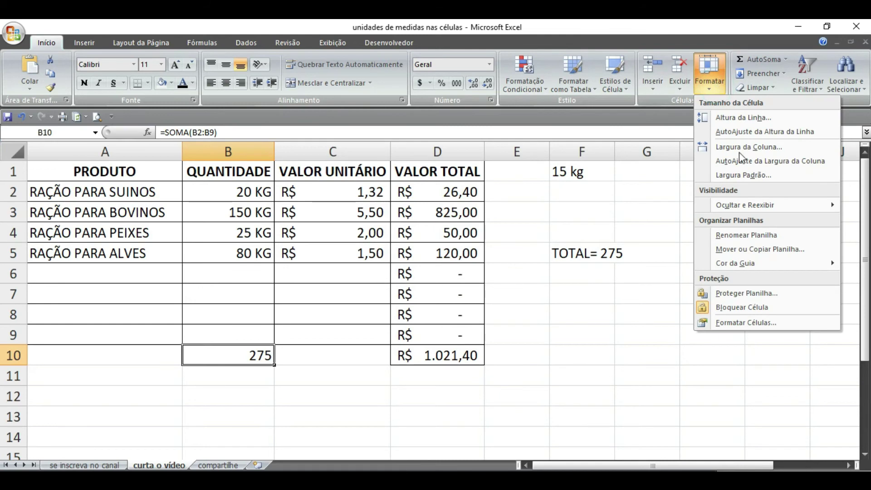
left_click(760, 323)
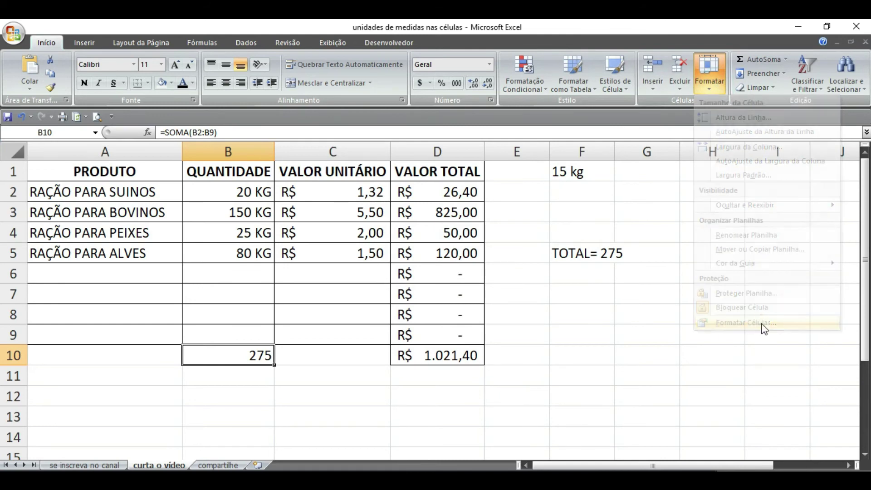
left_click(83, 213)
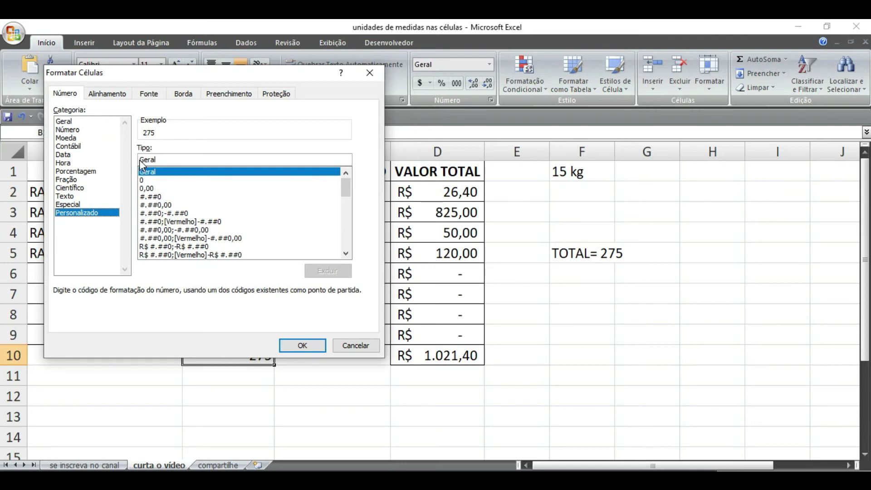
left_click(141, 160)
type("\"")
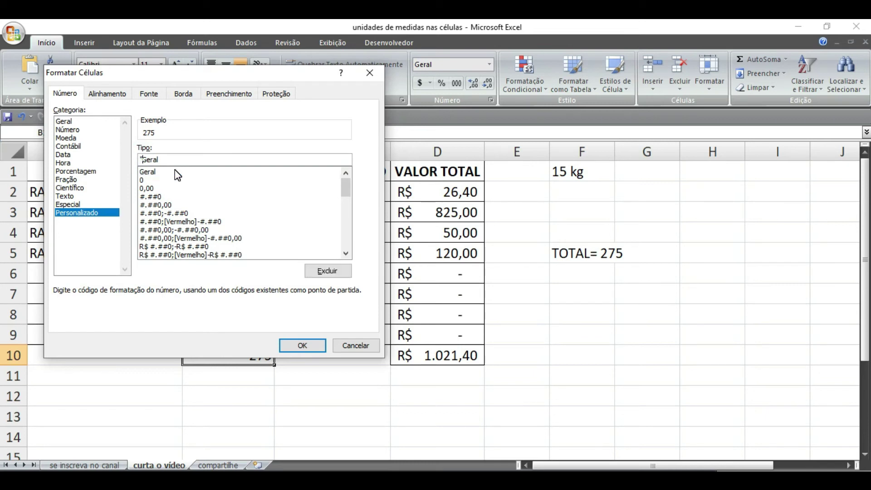
type("TOTAL=")
type("\"")
left_click(303, 345)
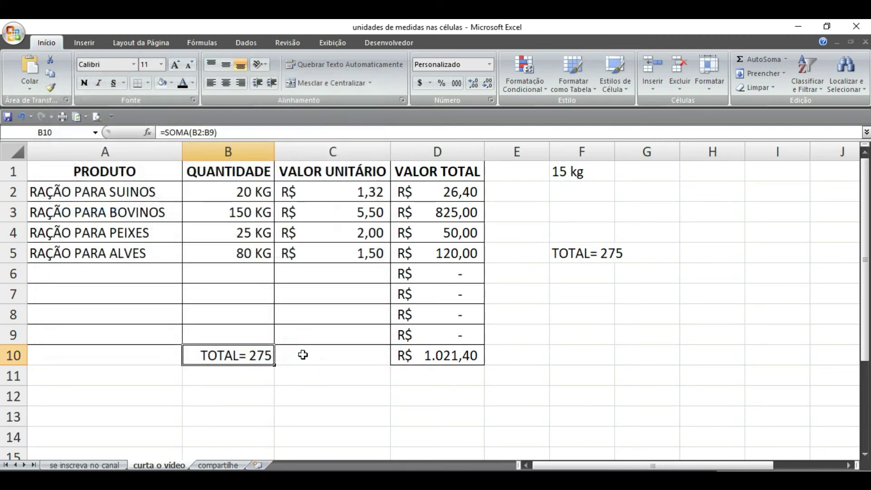
left_click(278, 409)
left_click(236, 356)
left_click(66, 269)
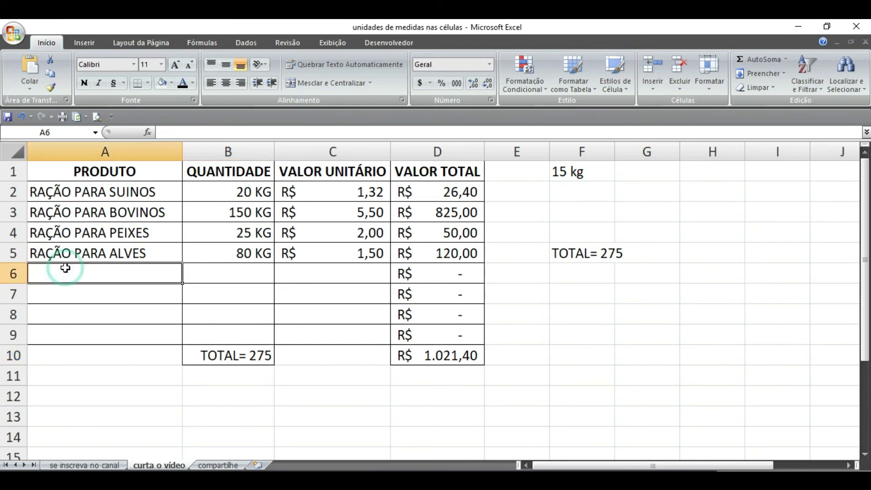
Enter RAÇÃO PARA CAPRINOS in row 6 with quantity 30 and unit price 5.
type("RAÇÃO PARA CA")
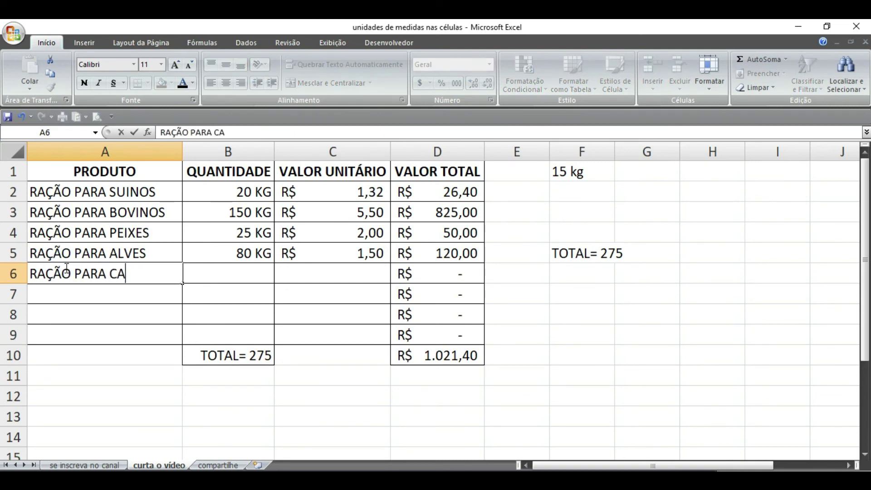
type("PRINOS")
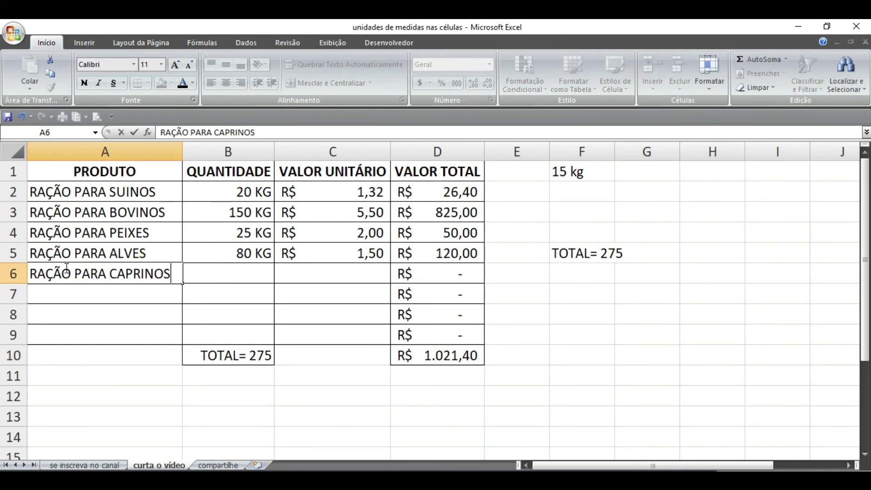
key("Tab")
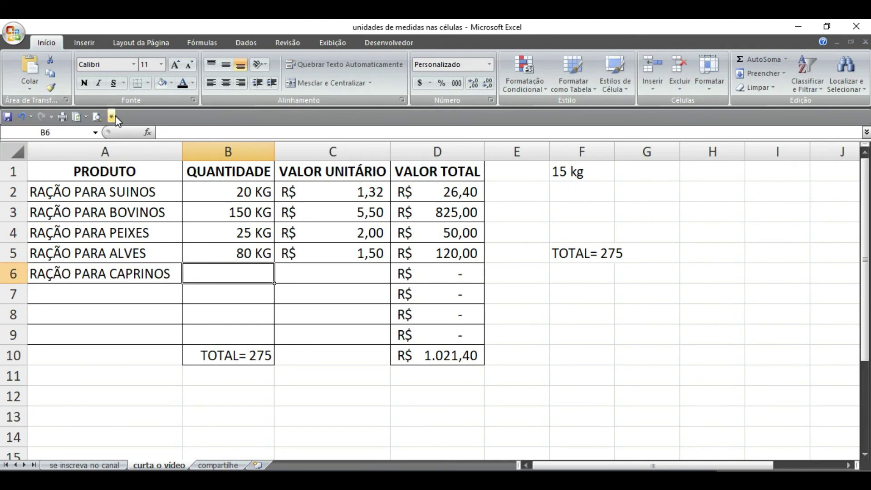
type("30")
key("Tab")
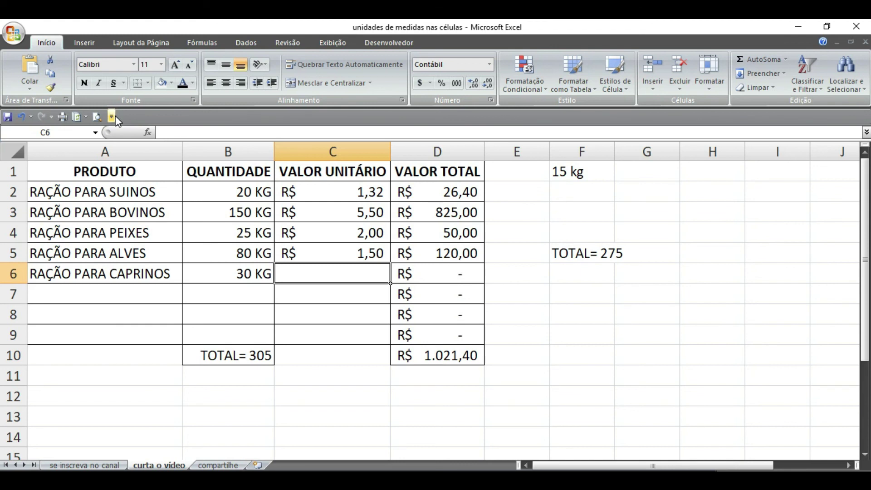
type("5")
key("Return")
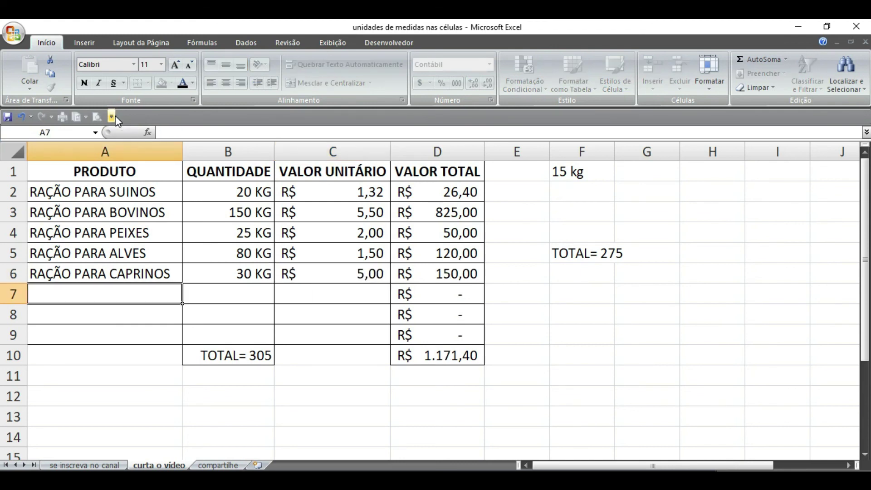
Verify the B10 sum formula and the new row's price, total formula and quantity.
left_click(251, 356)
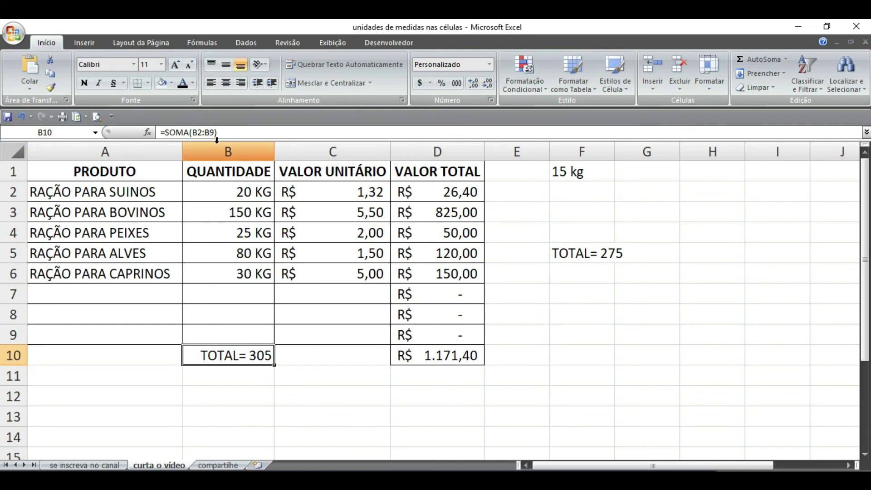
left_click(361, 272)
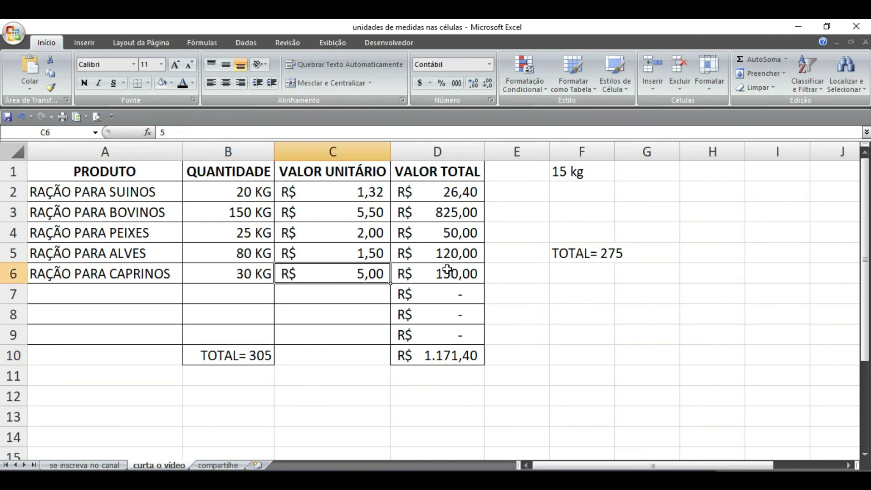
left_click(444, 272)
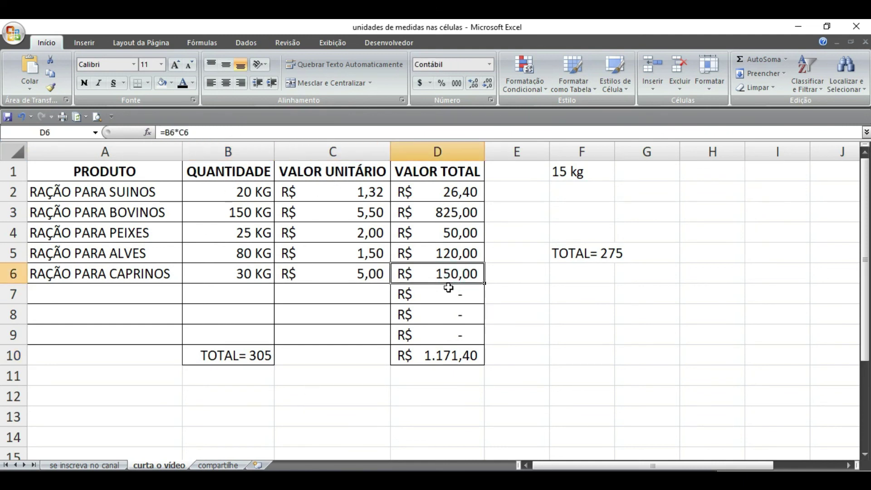
left_click(262, 273)
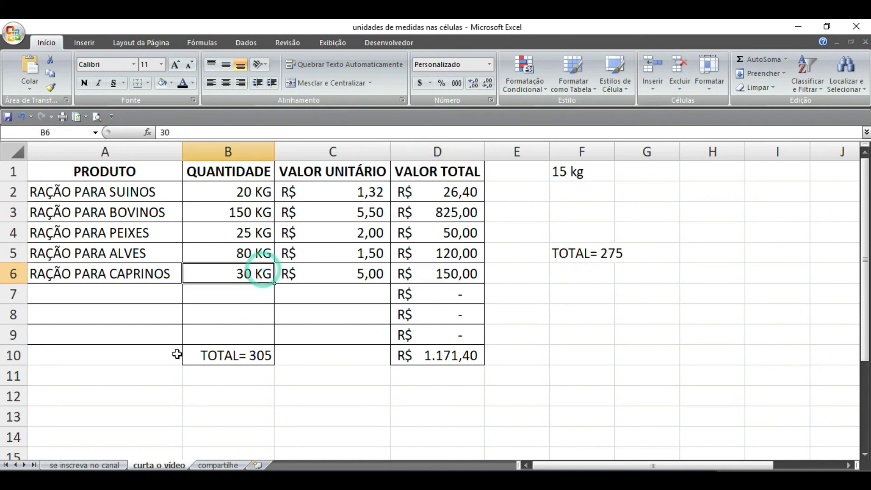